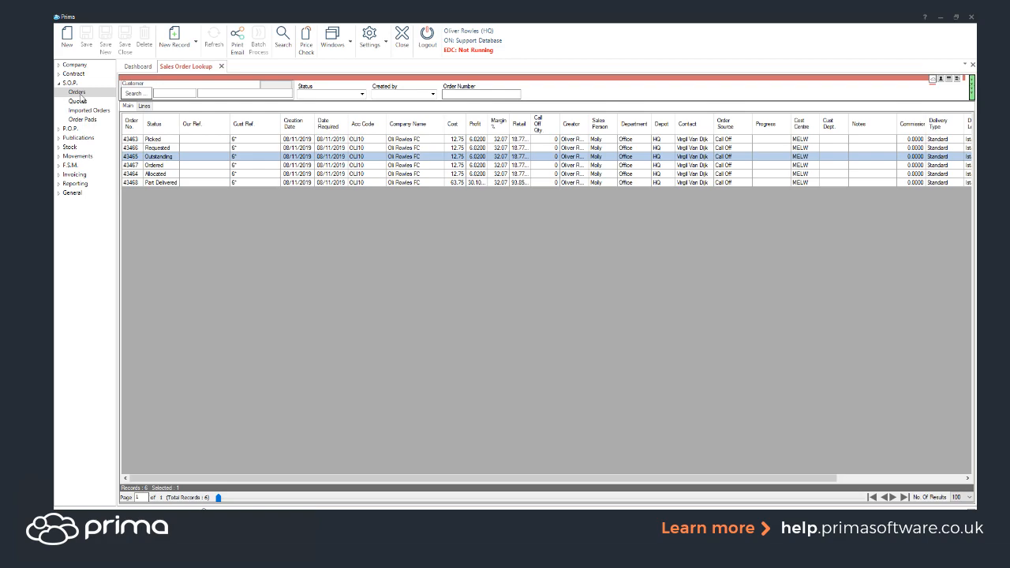
Open the sales order with Outstanding status, delete its Post-it line and close the order
click(171, 157)
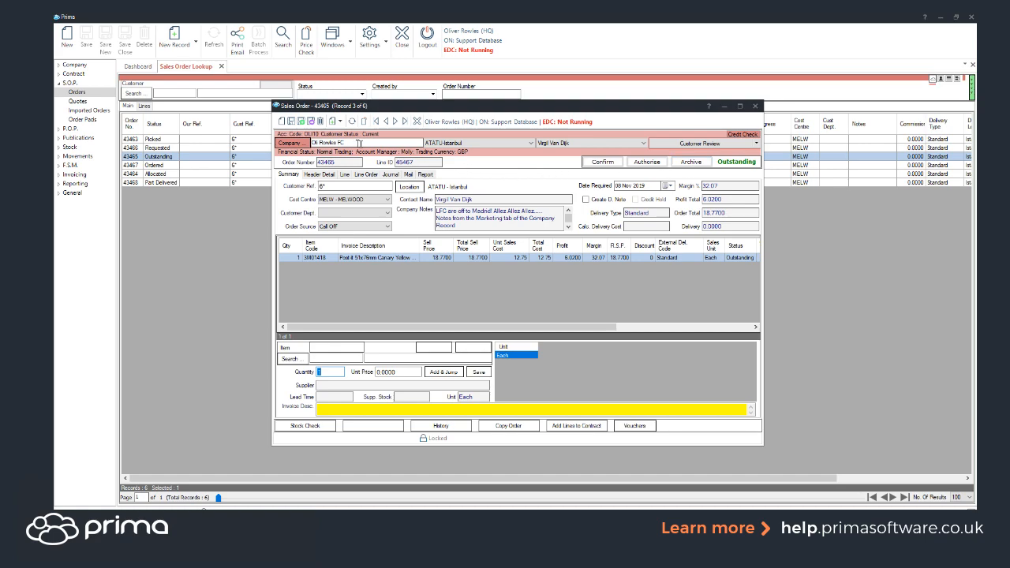
click(321, 121)
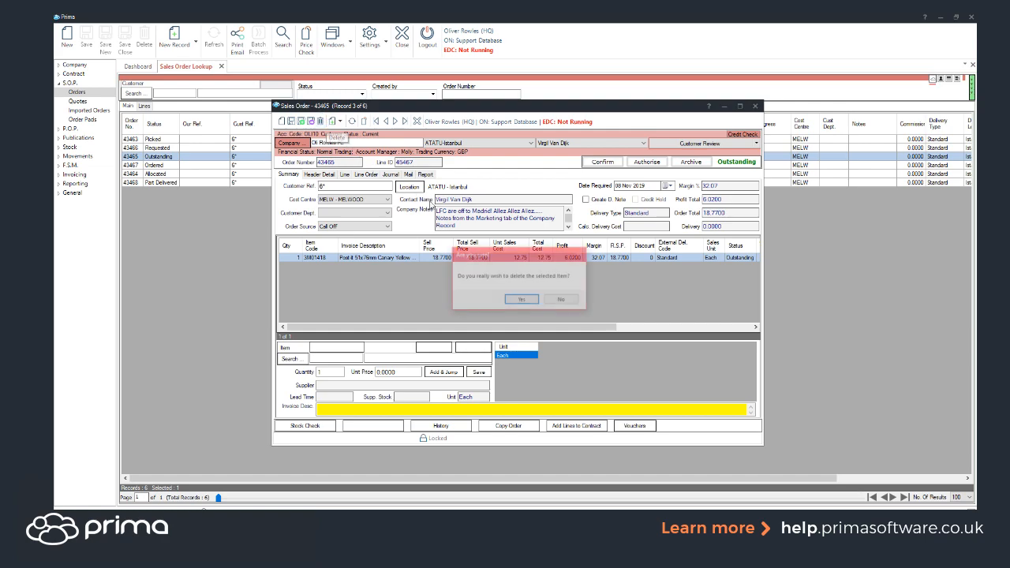
click(525, 301)
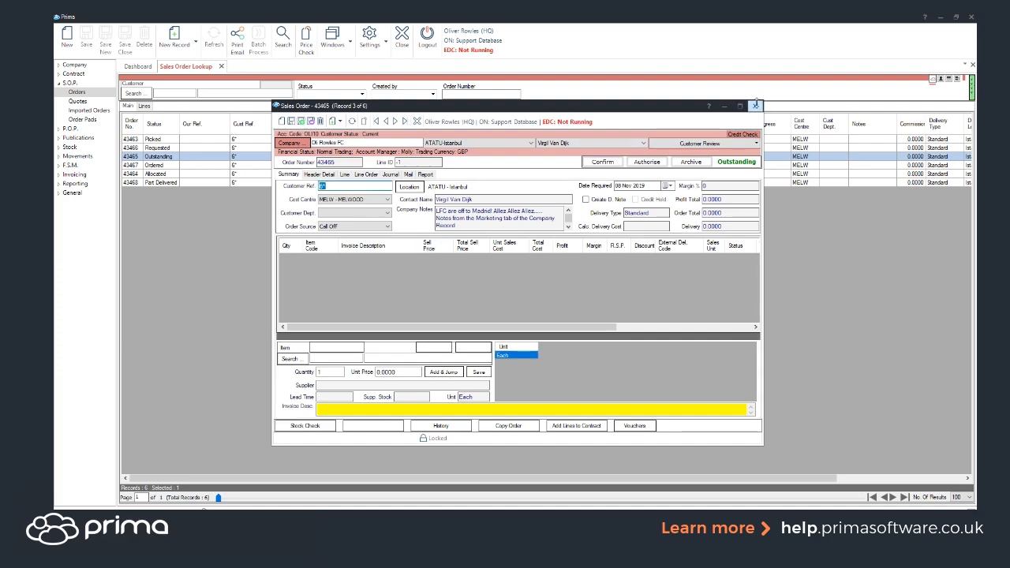
click(755, 106)
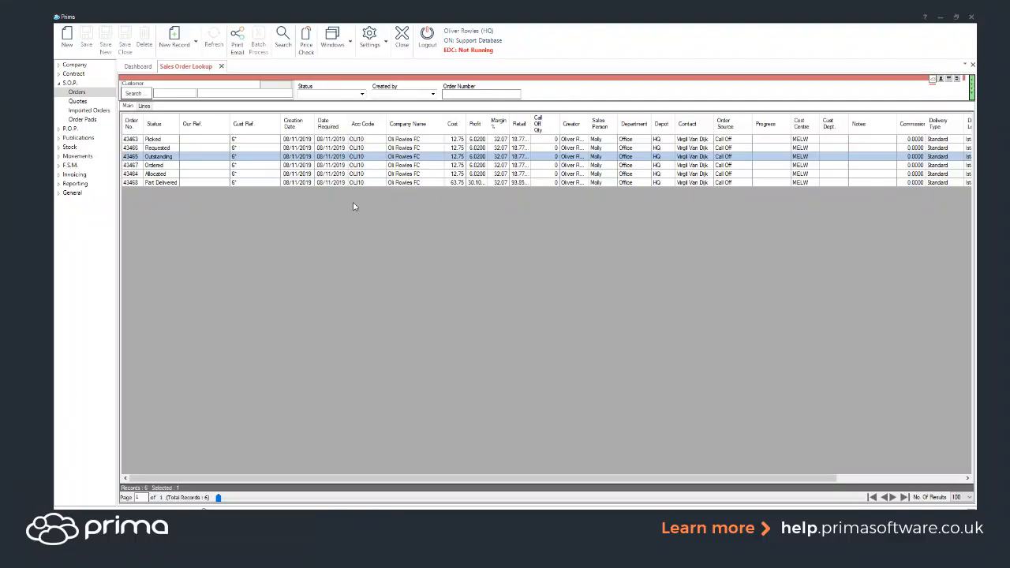
Check the sales links of the Post-it line in the Requested order, and delete that line from the order
double_click(167, 149)
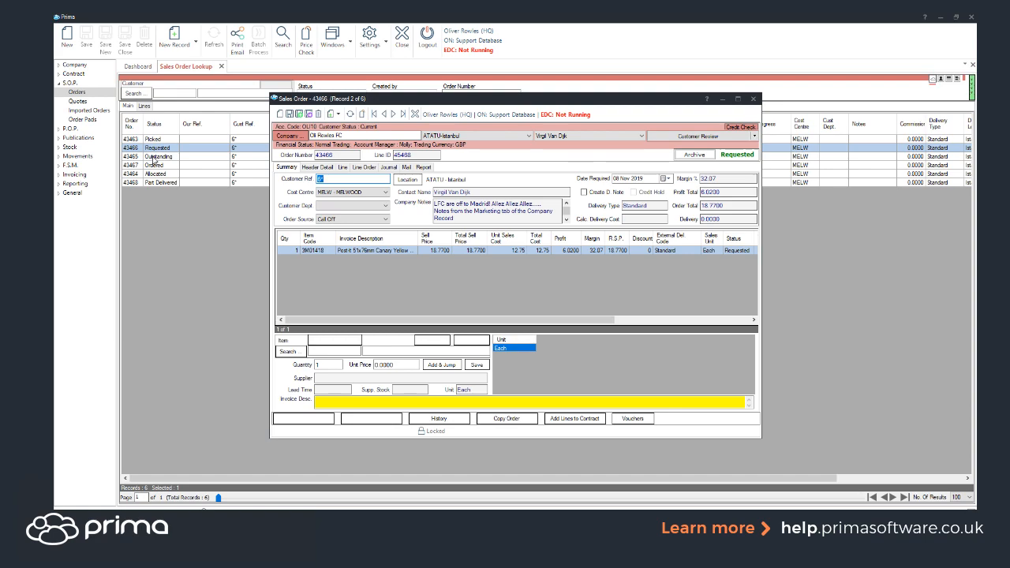
double_click(361, 250)
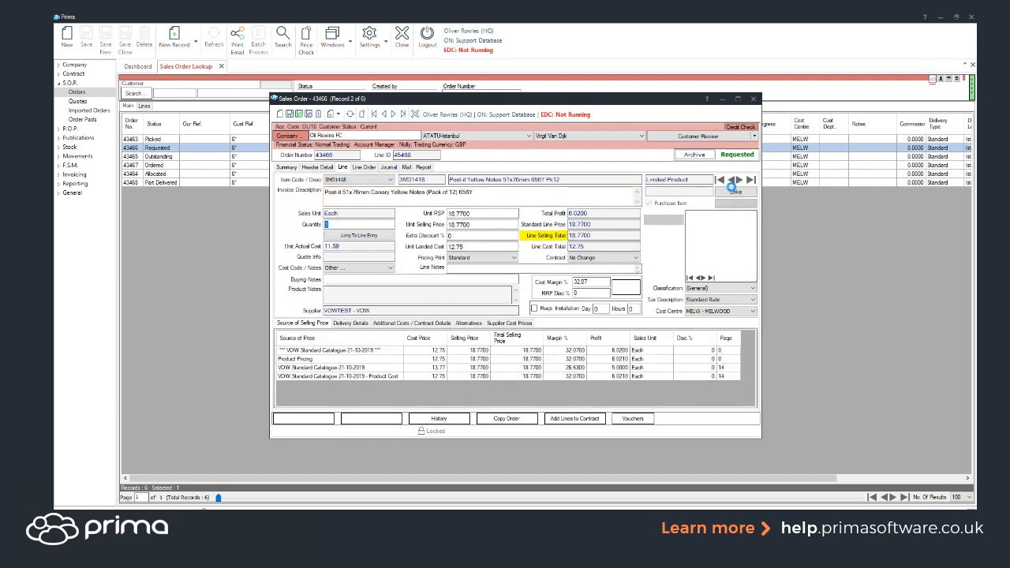
click(747, 194)
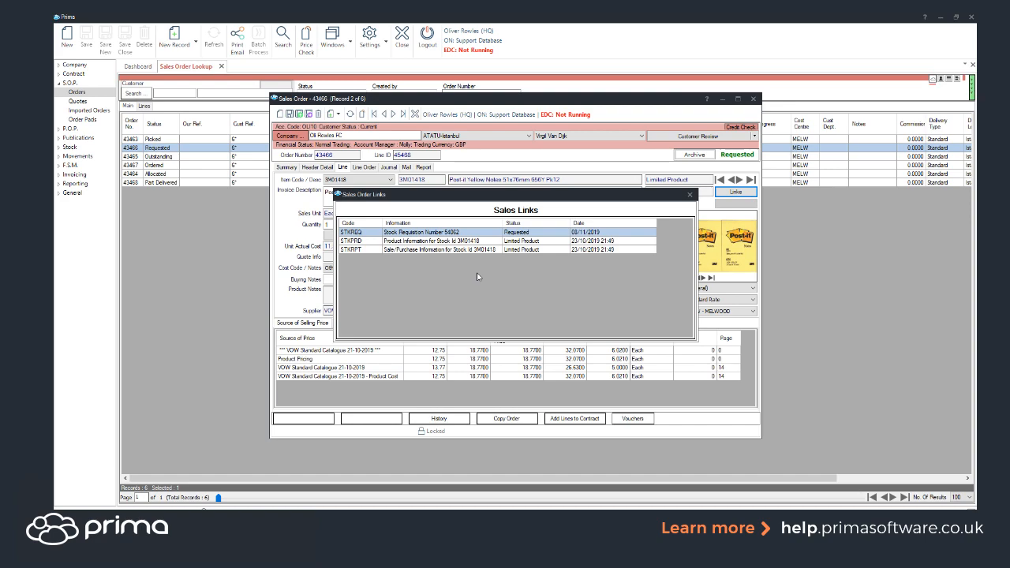
click(690, 196)
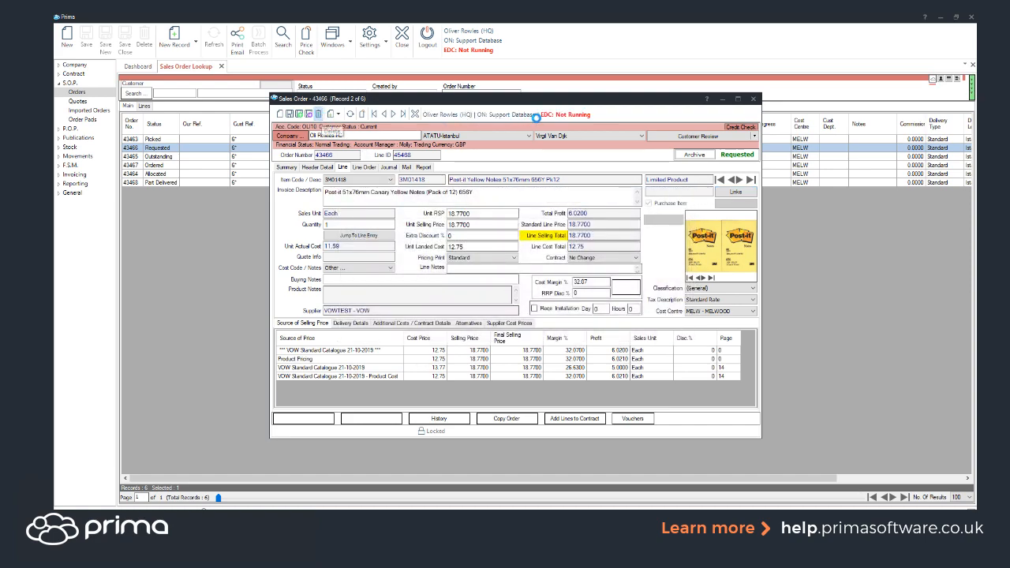
click(521, 301)
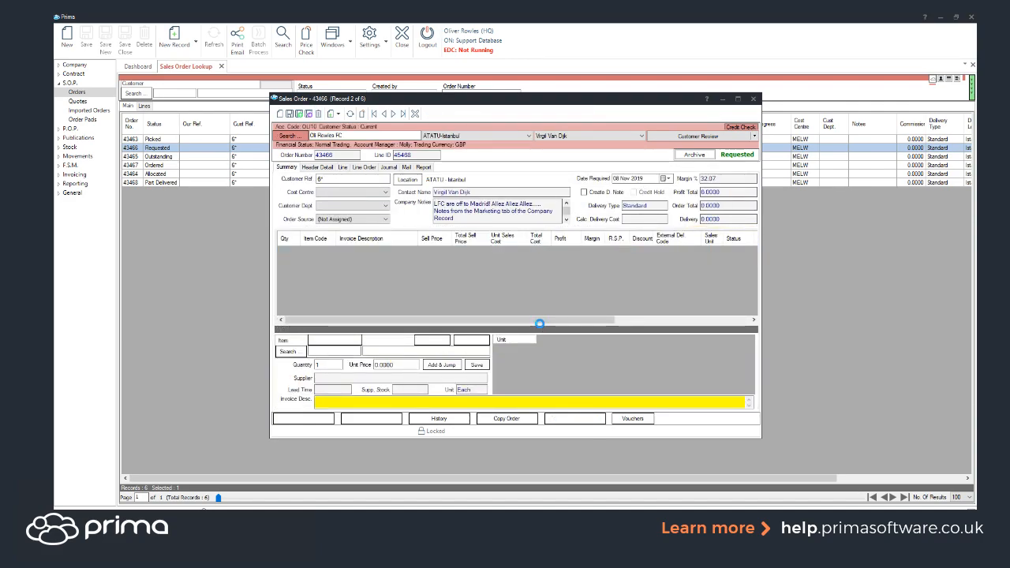
click(756, 99)
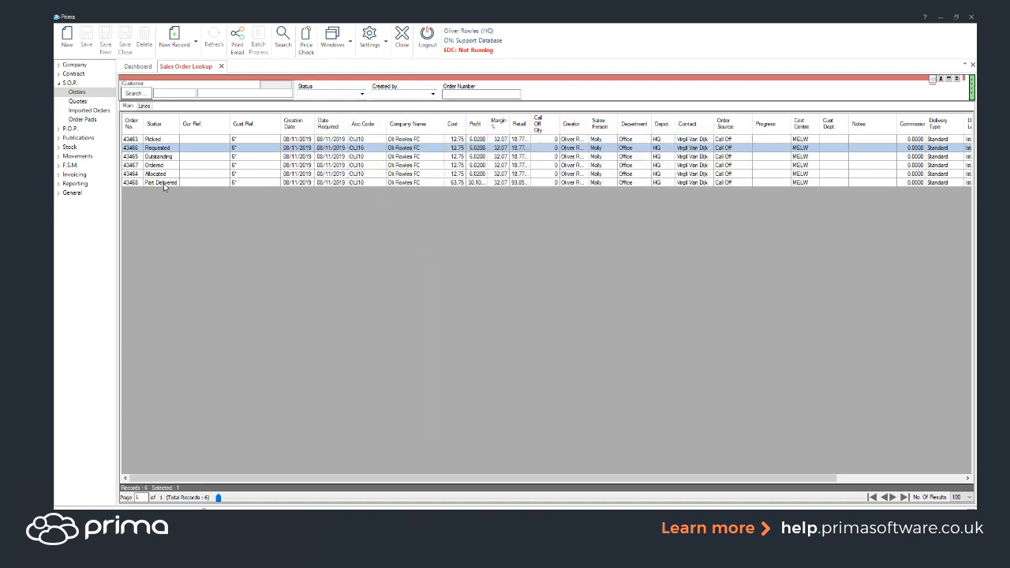
Open the Post-it line of the Allocated sales order and deallocate all possible quantities against it
click(166, 174)
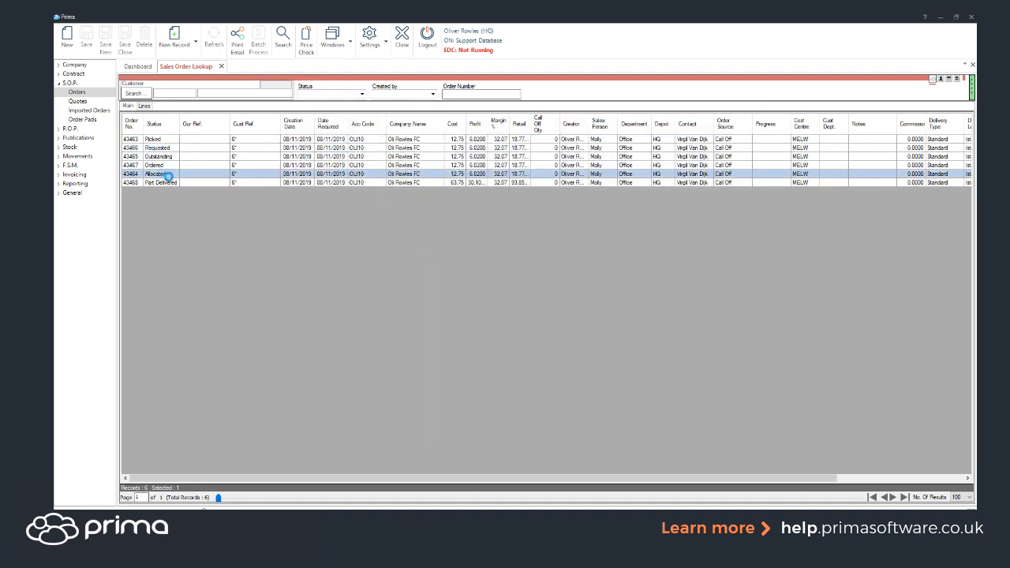
double_click(169, 180)
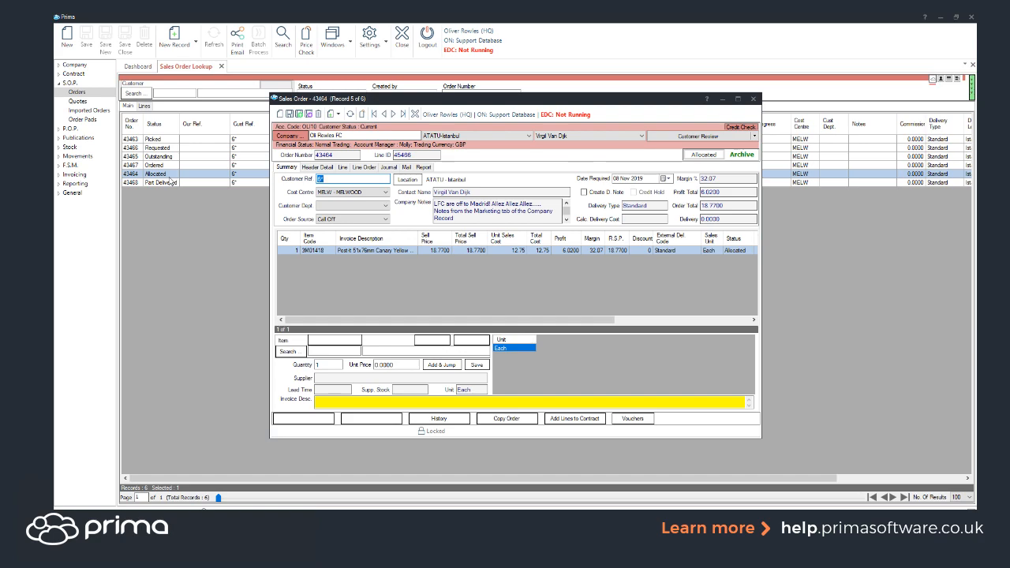
double_click(333, 251)
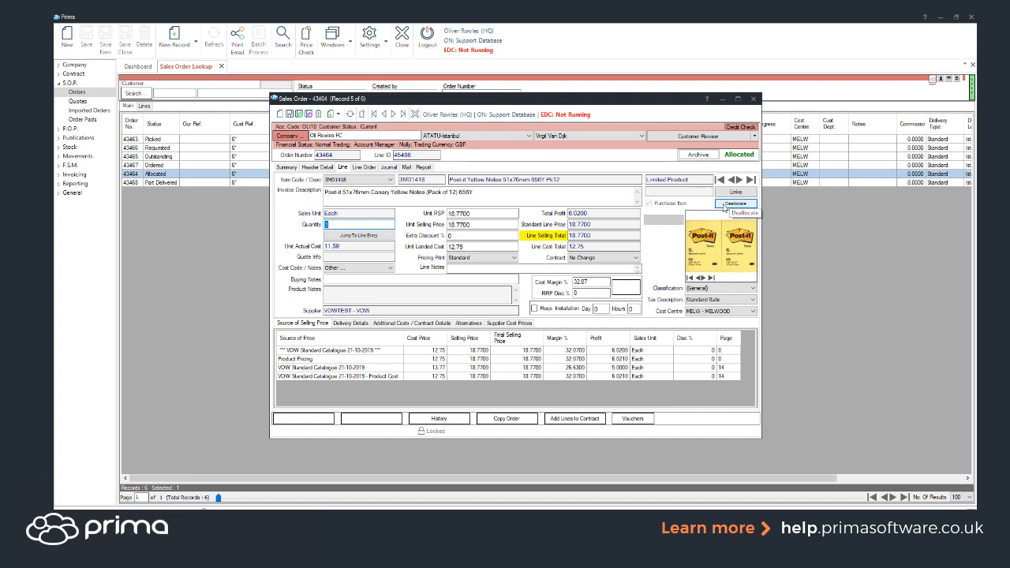
click(727, 205)
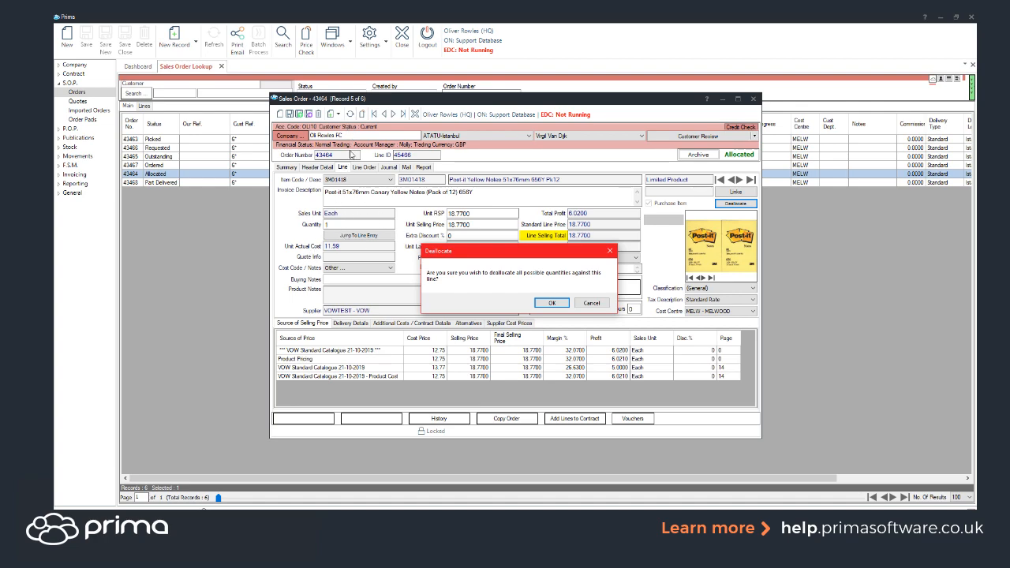
click(552, 303)
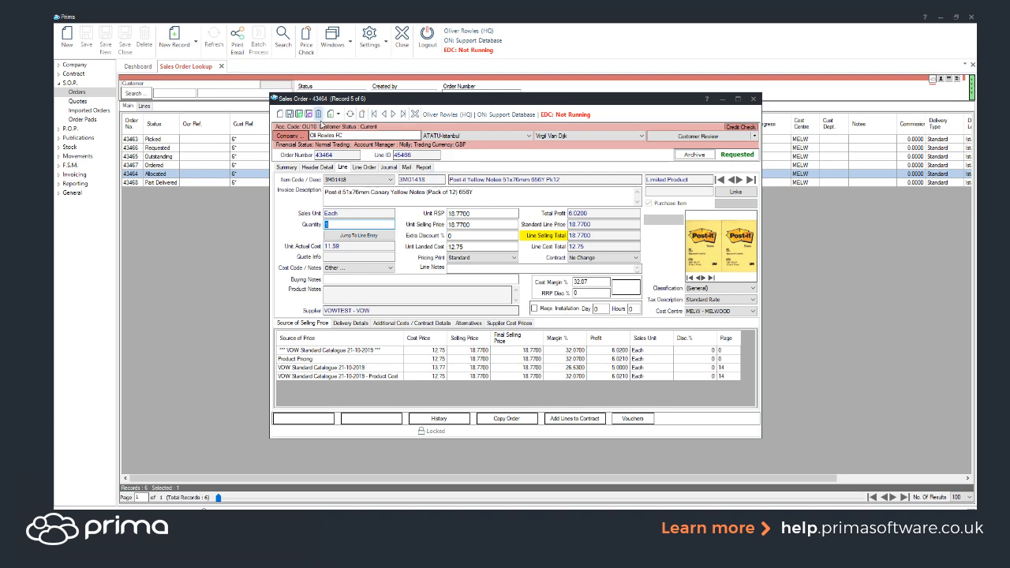
Delete the deallocated Post-it line from the sales order and close the order
click(318, 114)
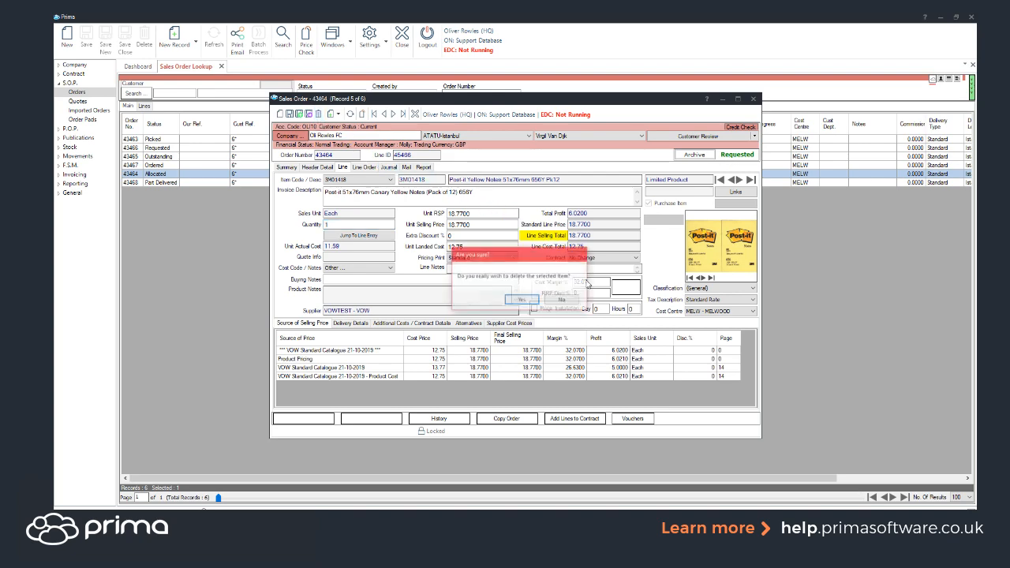
click(521, 301)
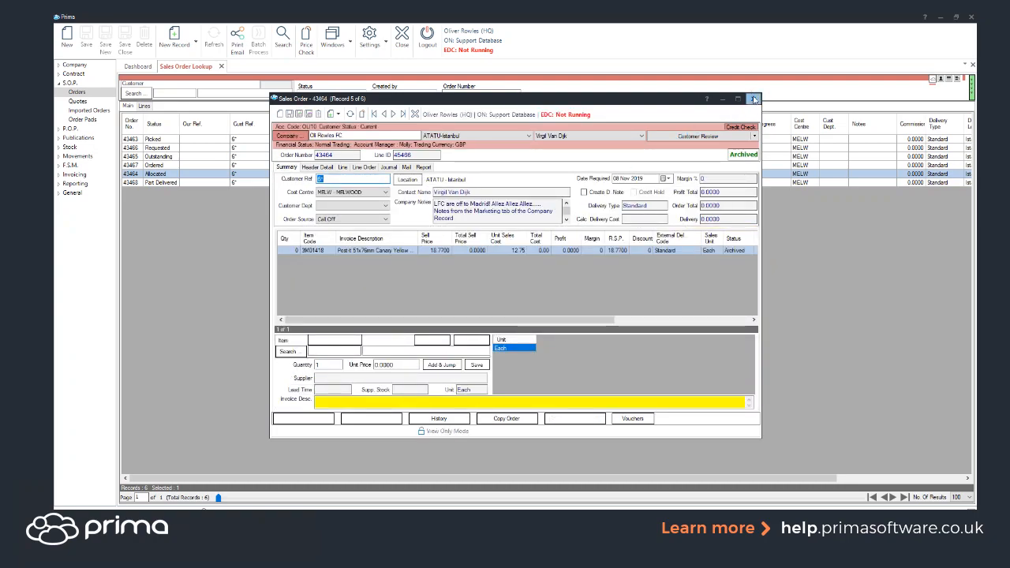
click(754, 98)
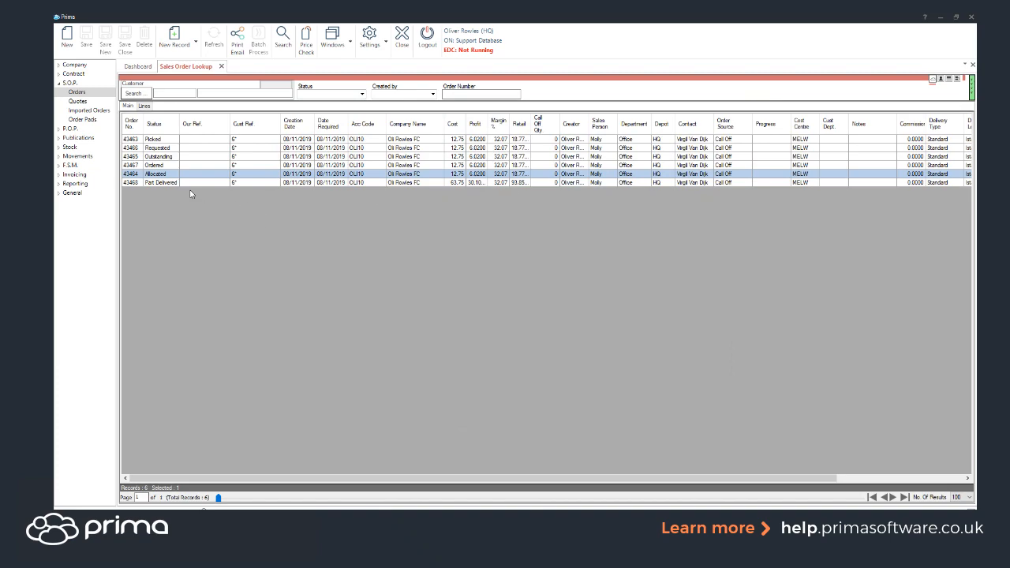
Open the Post-it line of the sales order with Ordered status and display its sales links
click(158, 165)
double_click(177, 170)
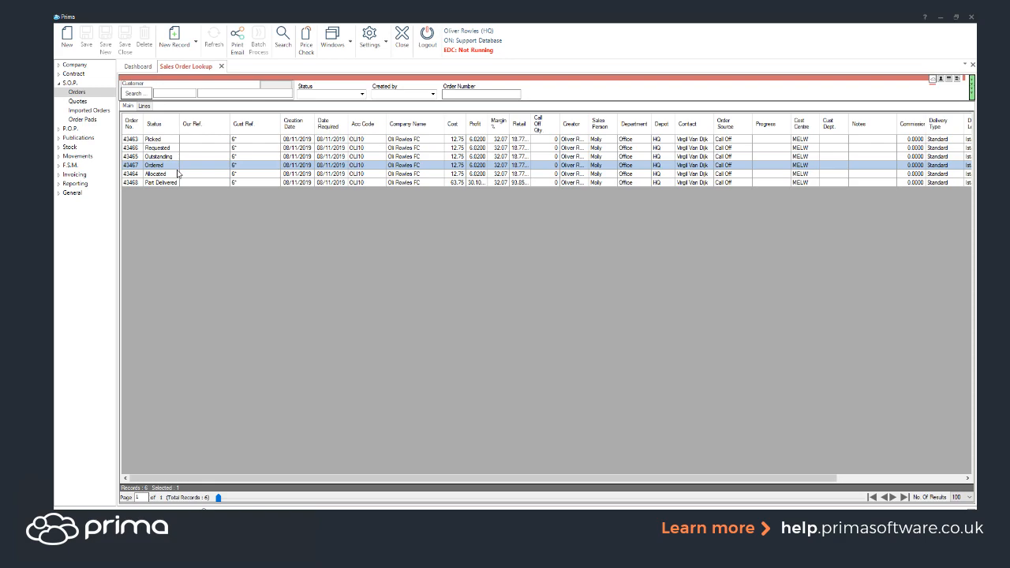
double_click(177, 169)
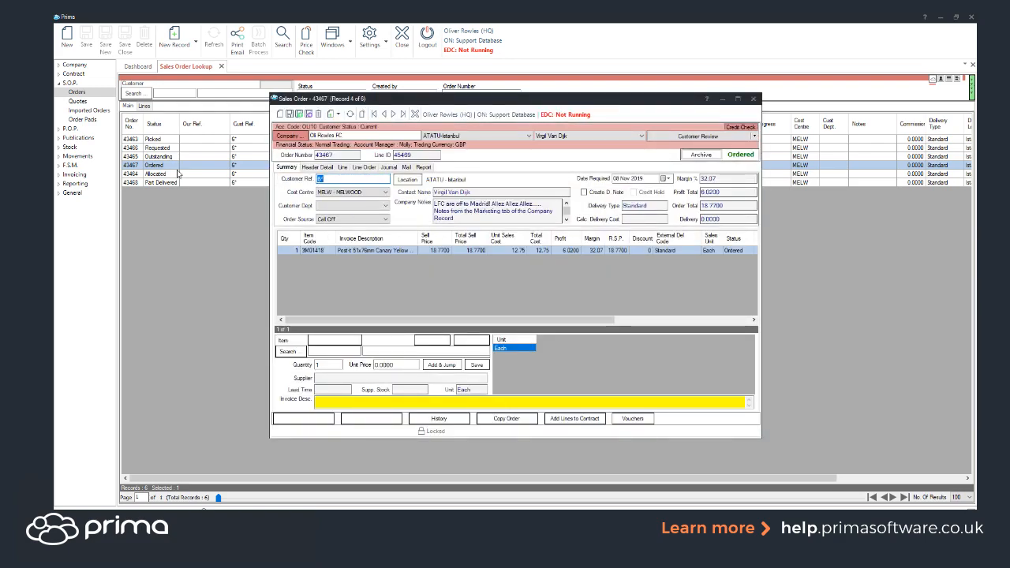
click(331, 253)
double_click(331, 253)
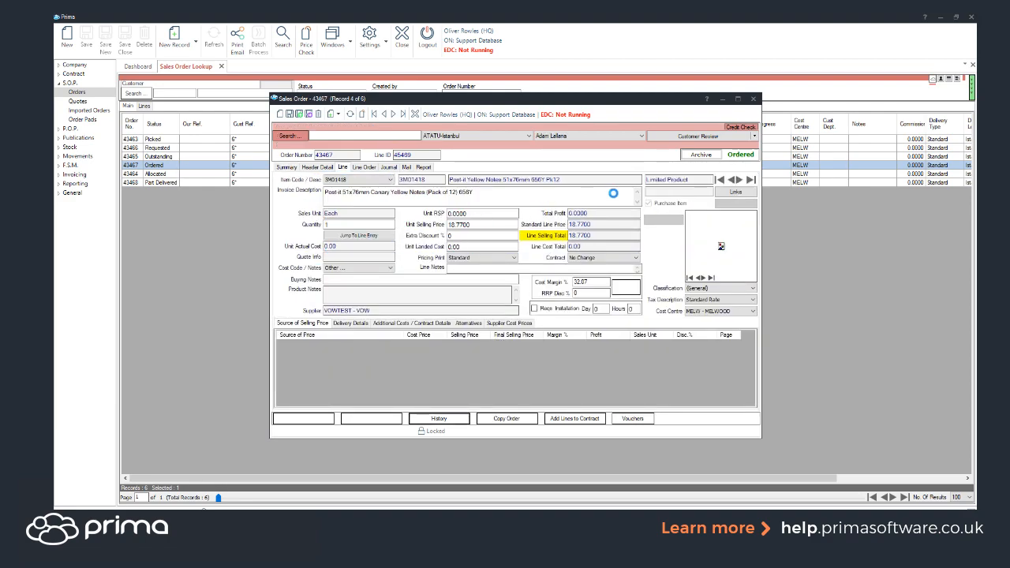
click(731, 192)
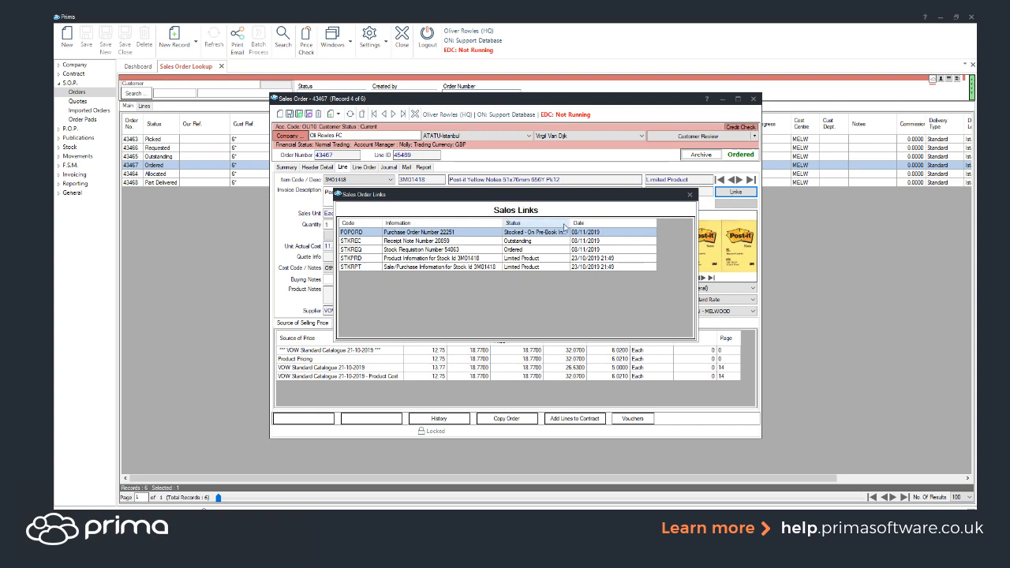
Open the outstanding receipt note from the sales links and choose Receipt Later as its line's shortage action
click(440, 242)
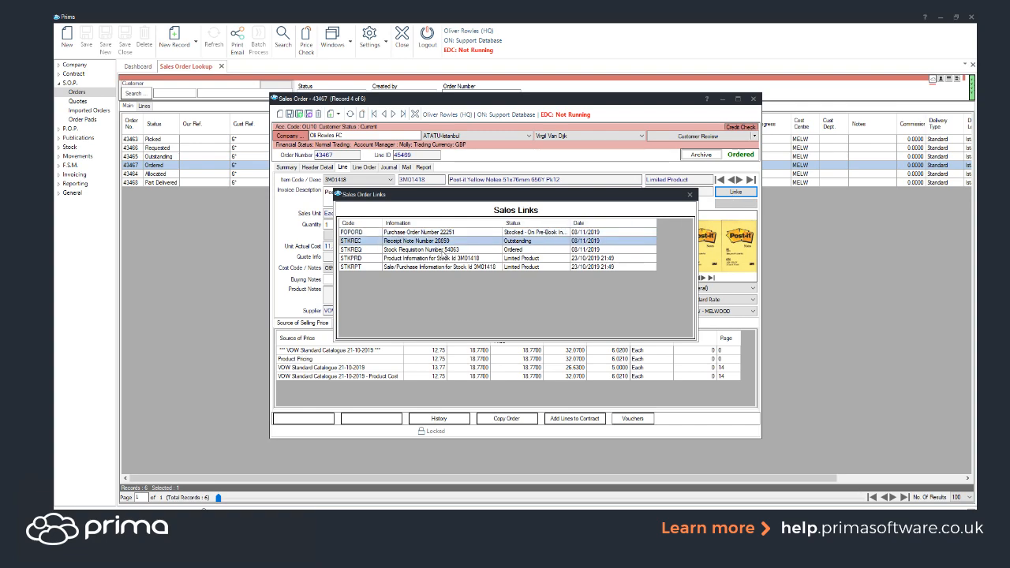
click(445, 235)
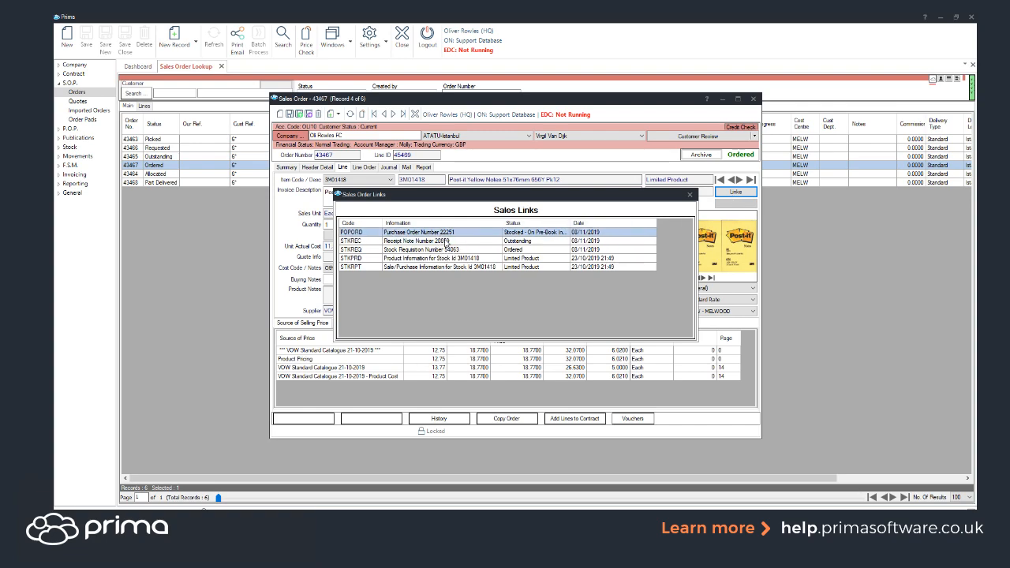
click(404, 242)
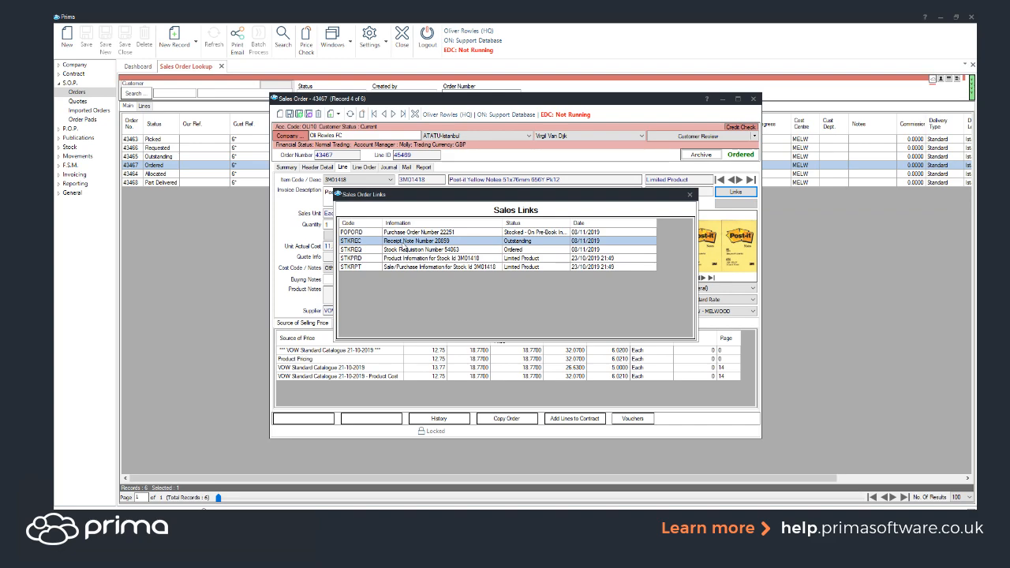
double_click(402, 242)
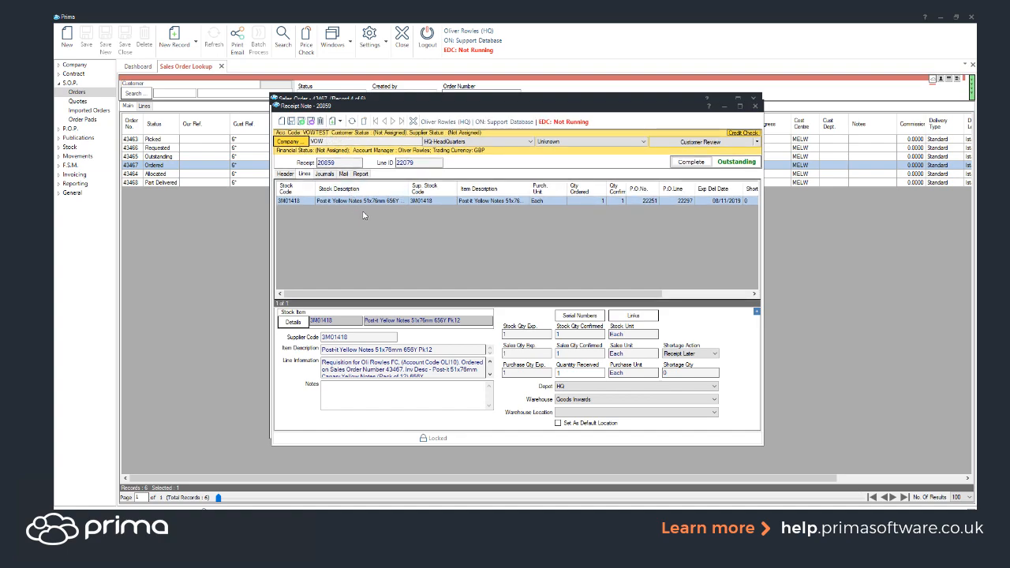
click(716, 356)
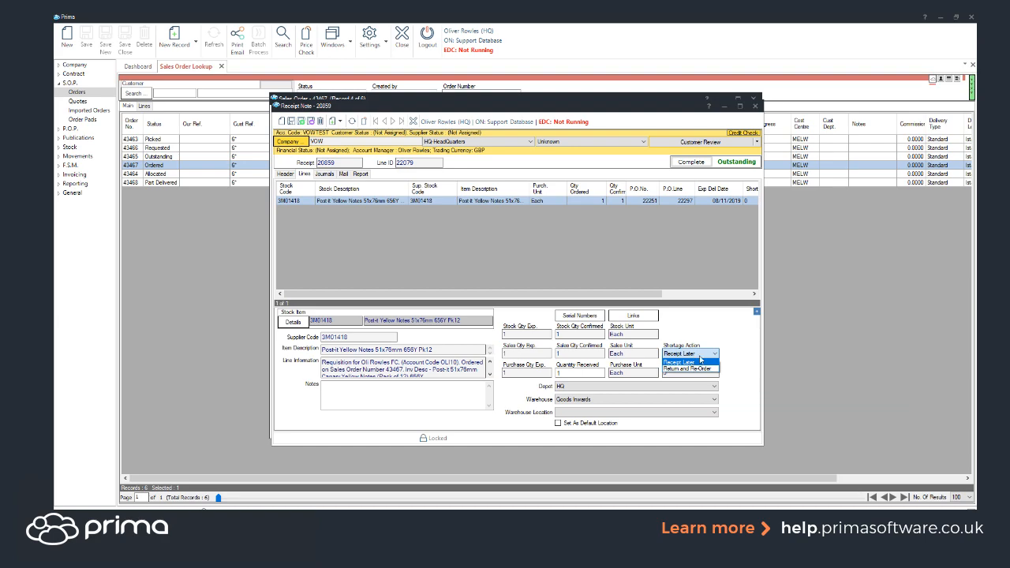
click(700, 360)
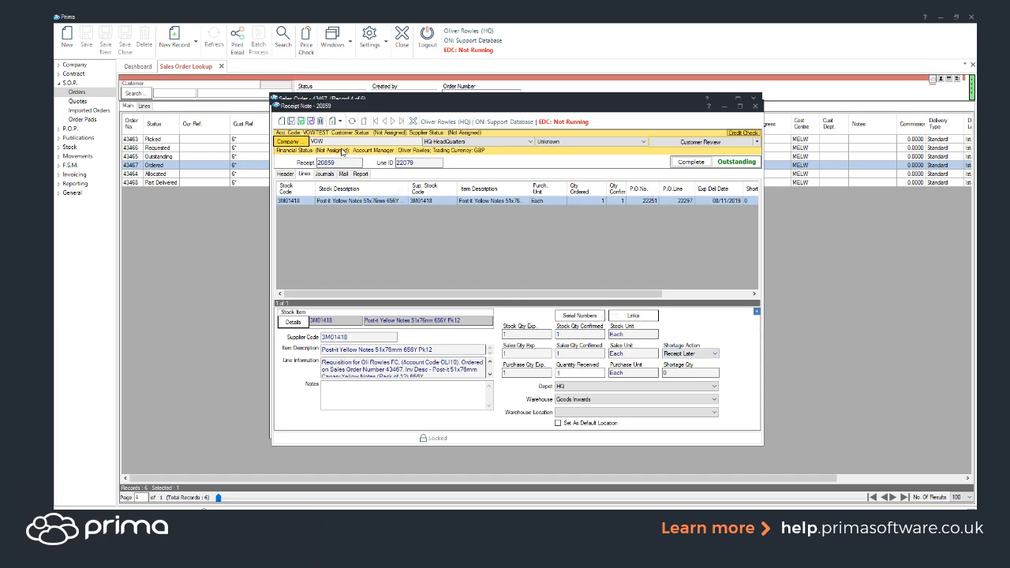
Delete the Post-it line from the receipt note, mark the note as complete and close it
click(322, 121)
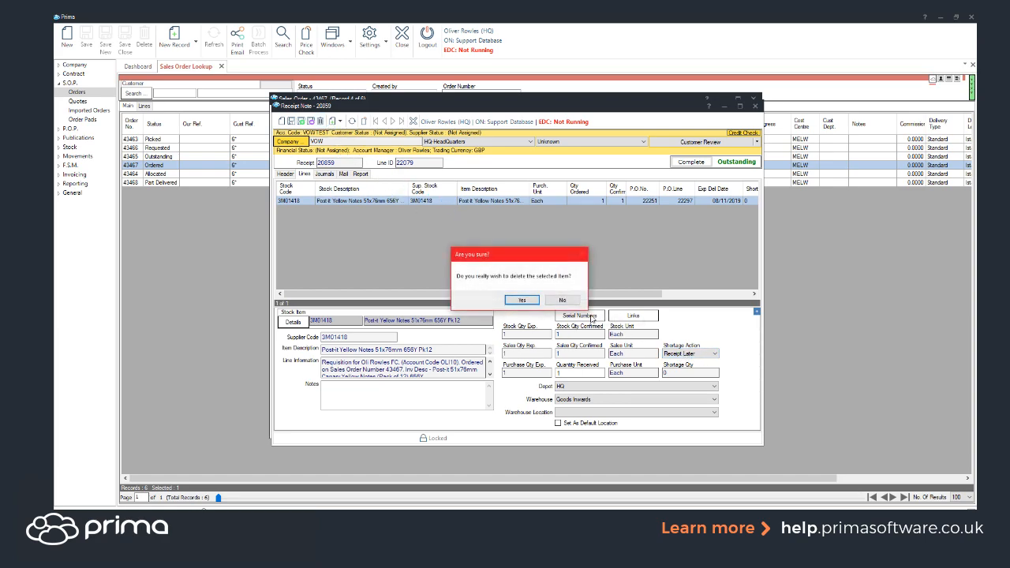
click(522, 300)
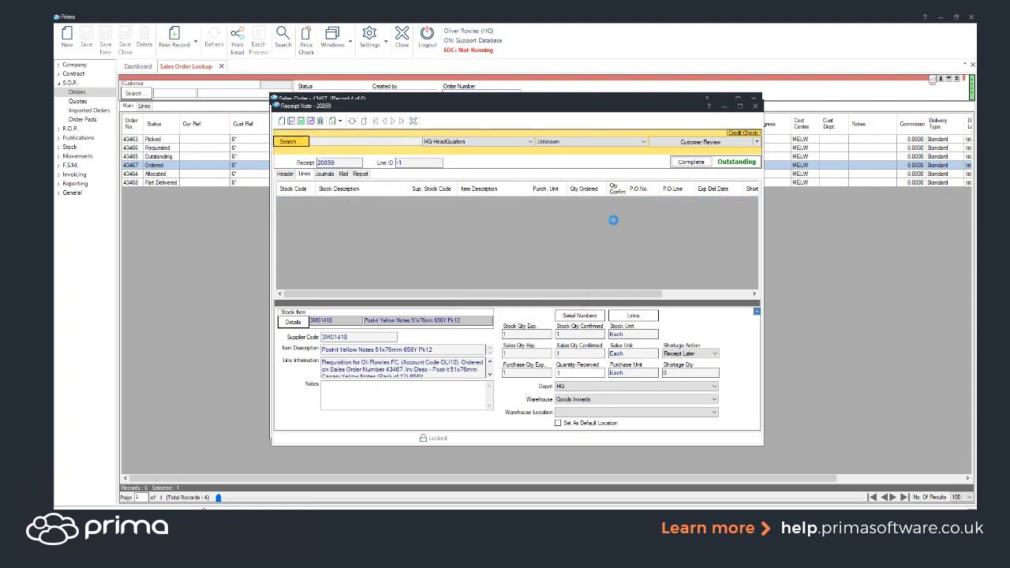
click(690, 163)
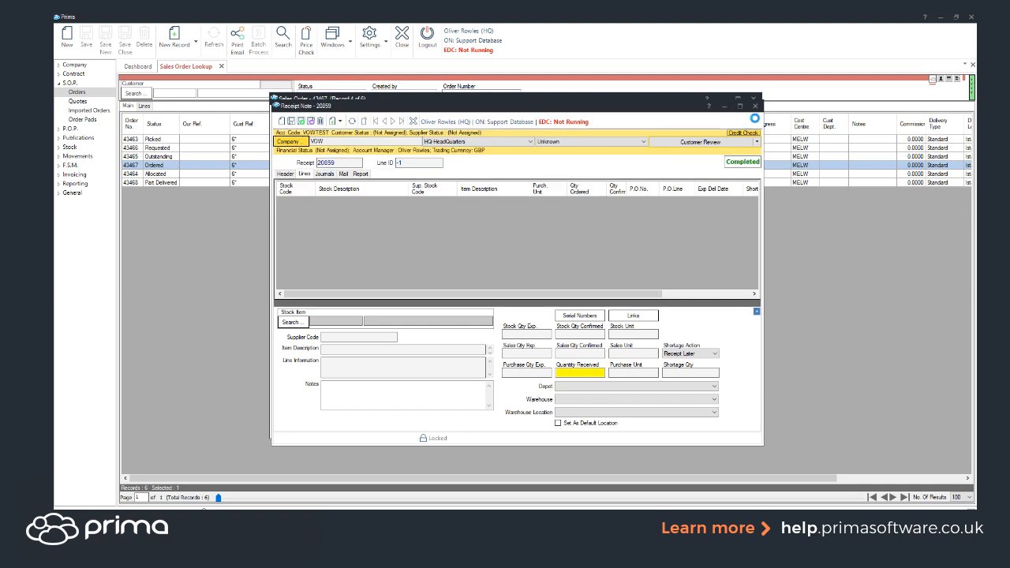
click(754, 106)
Open the purchase order linked to the sales order line and display the extension details of its Post-it line
click(729, 193)
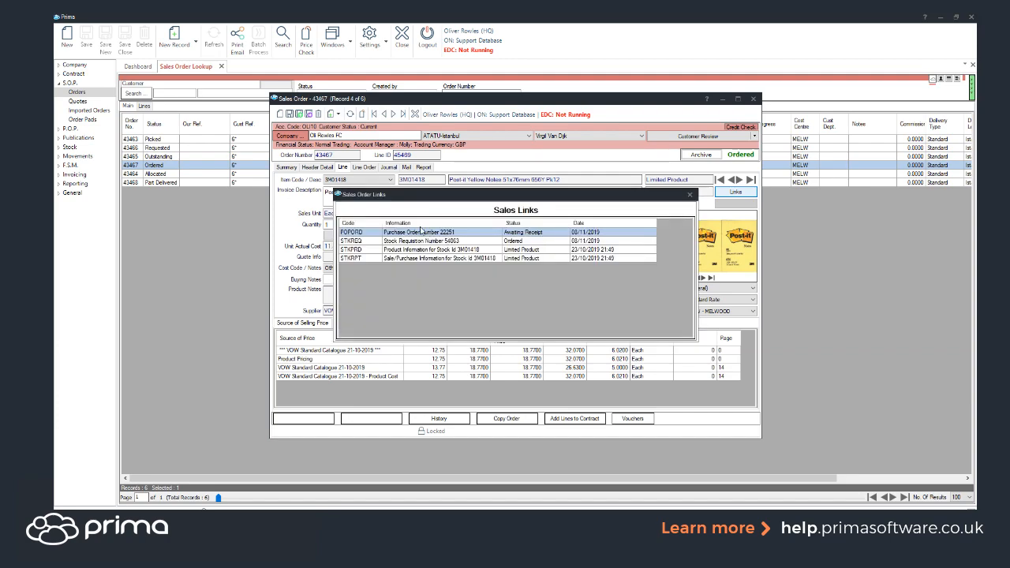
double_click(429, 233)
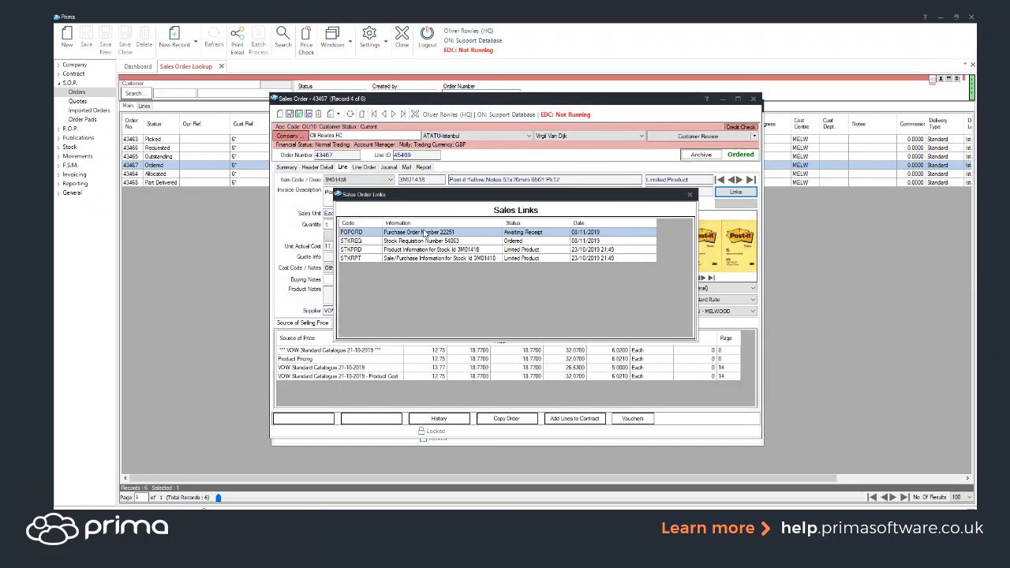
double_click(425, 232)
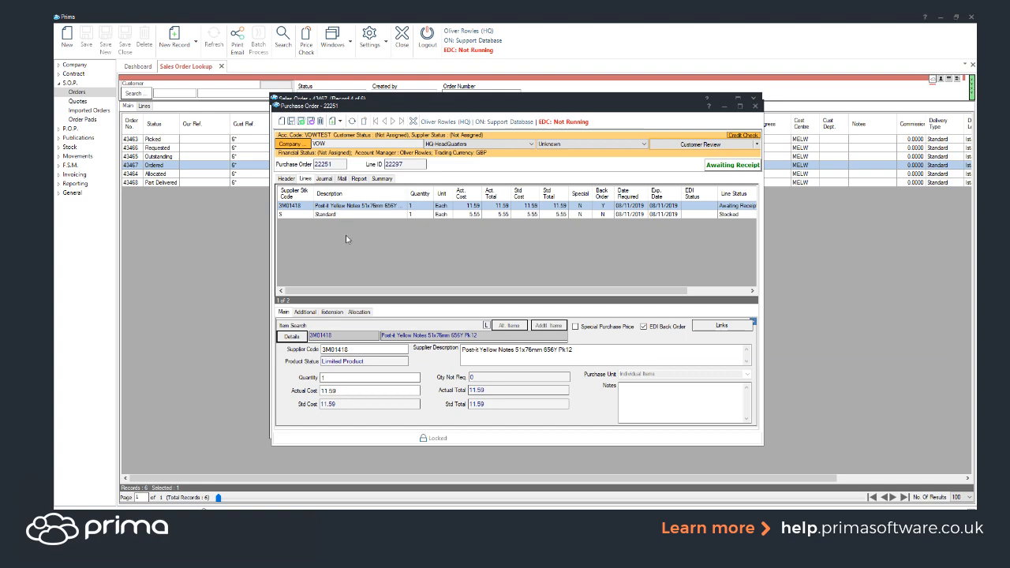
click(331, 313)
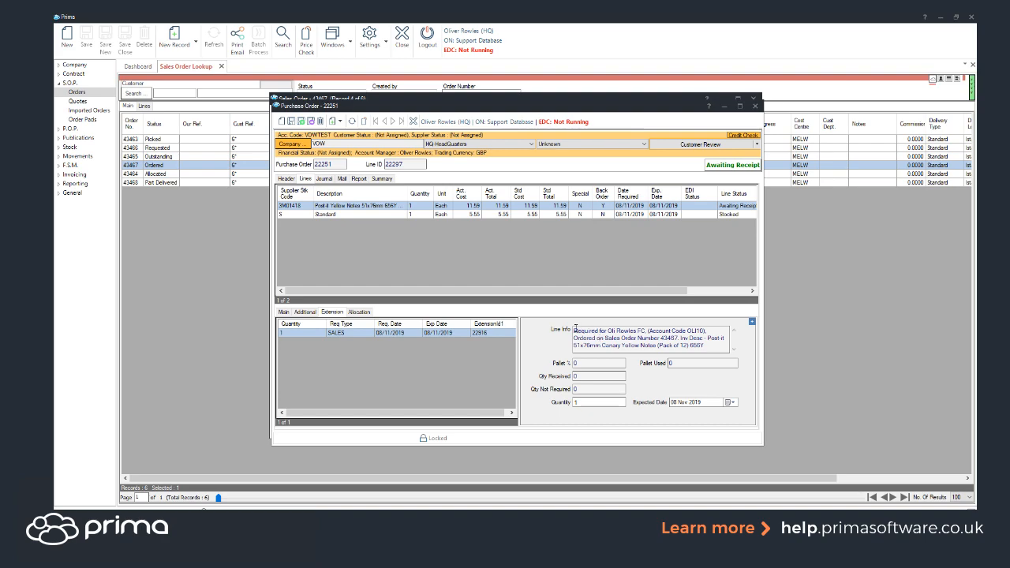
Check the sales order reference in the extension's line info and delete the Post-it line's sales requirement from the purchase order
drag(608, 331, 665, 338)
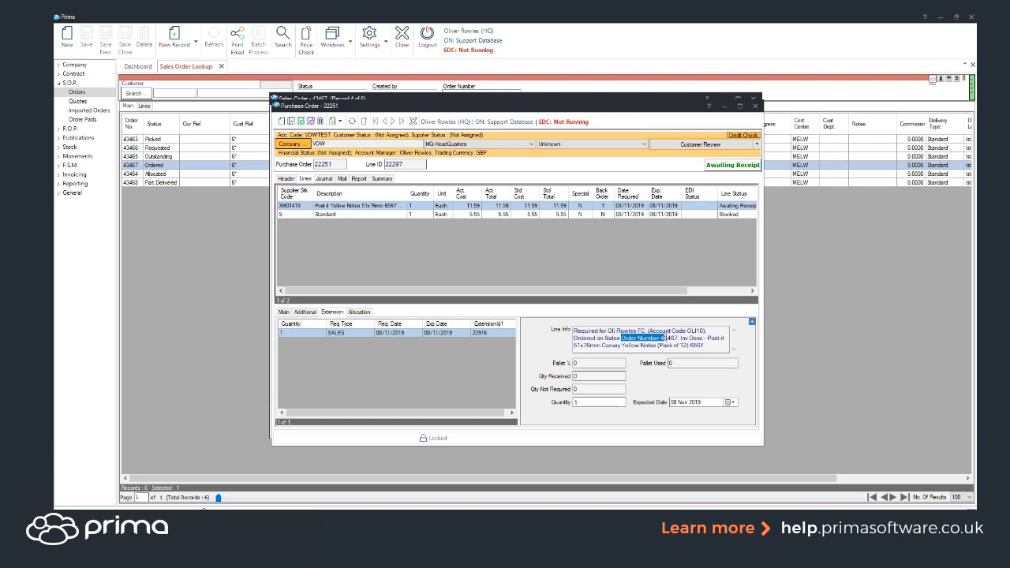
click(661, 340)
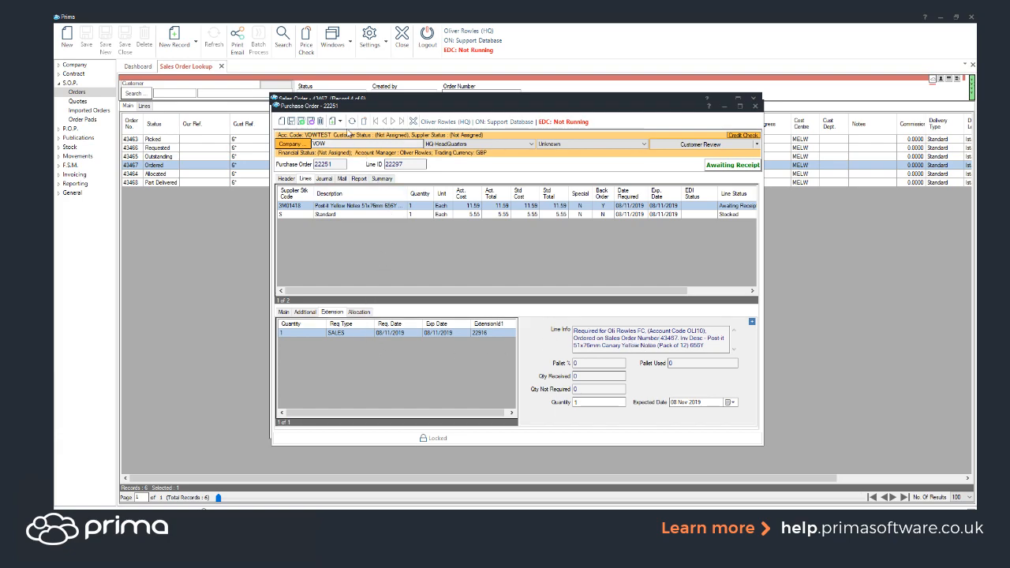
click(321, 122)
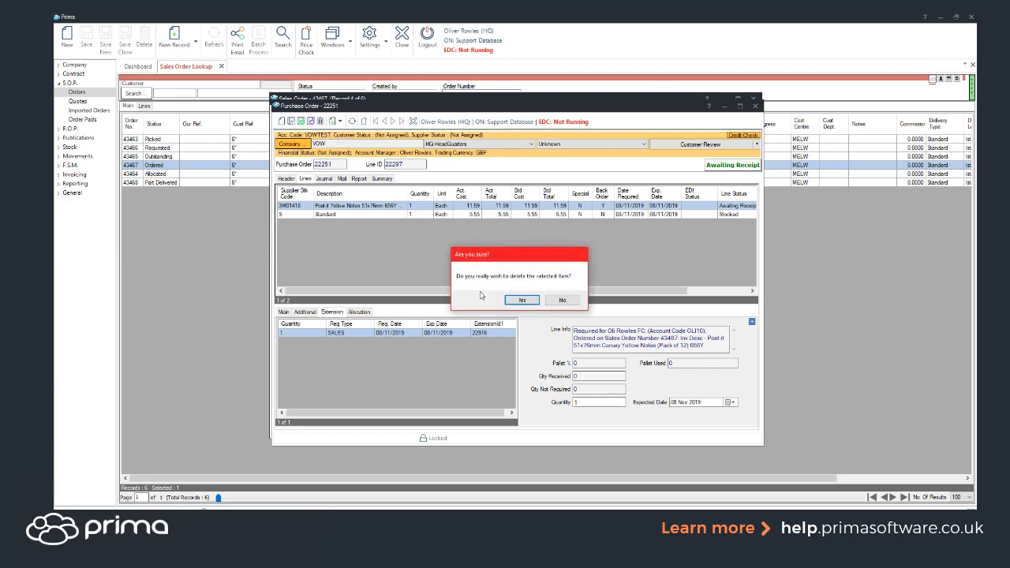
click(521, 301)
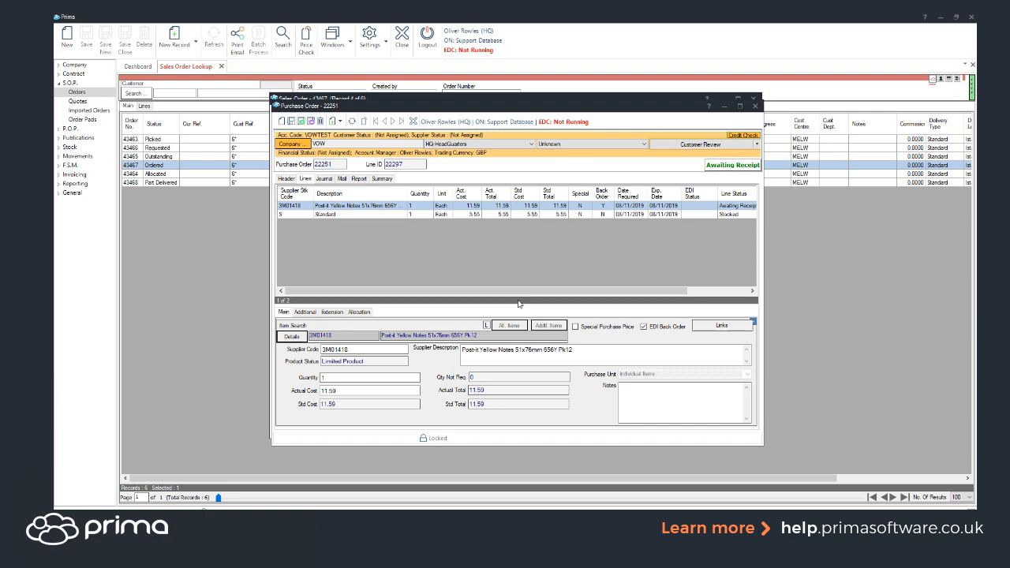
Display the Post-it line's extension details again, delete the line's stock requirement and close the purchase order
click(341, 314)
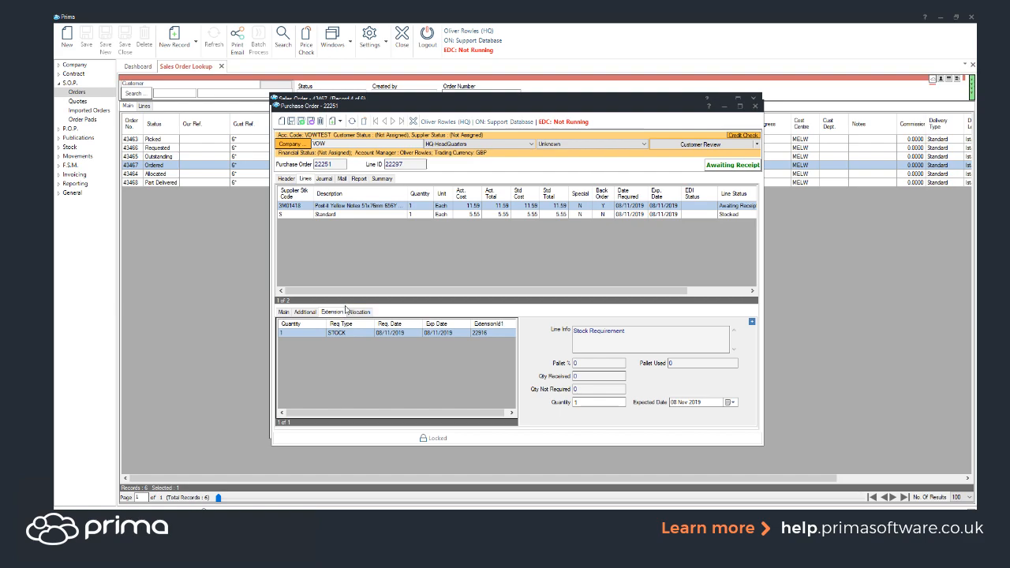
click(320, 121)
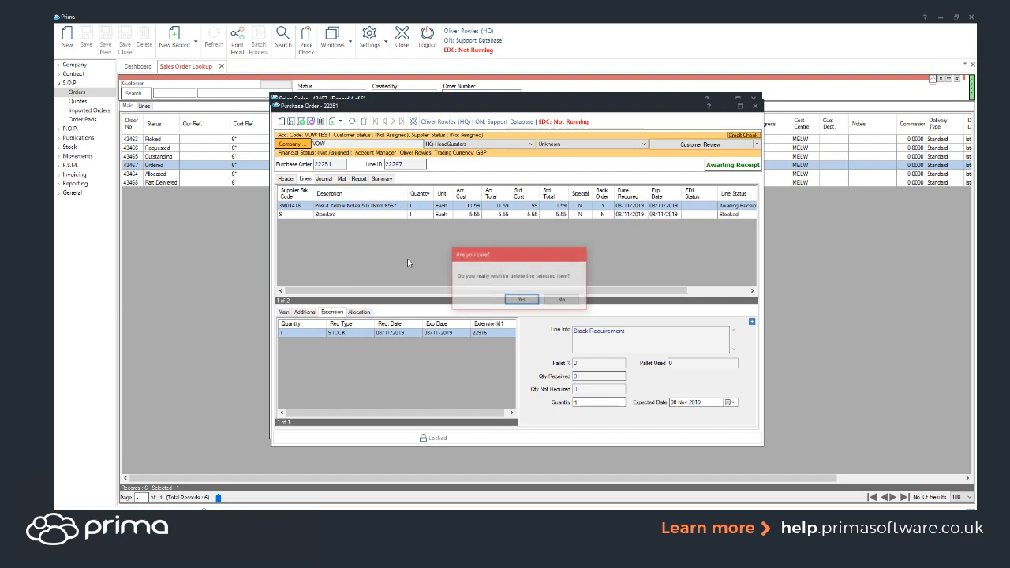
click(523, 305)
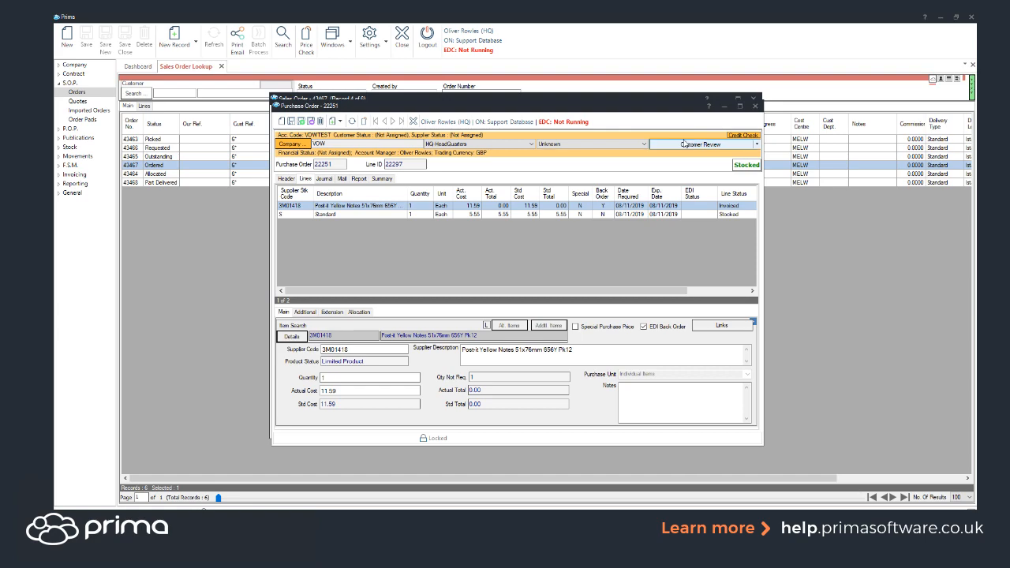
click(755, 108)
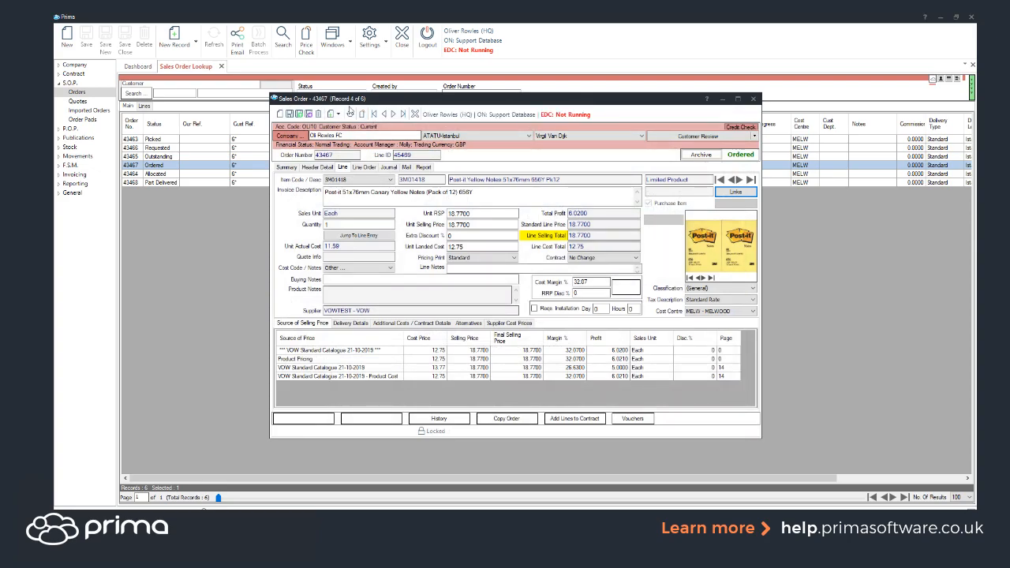
Refresh the sales order with Ordered status, delete its Post-it line and close the order
click(349, 116)
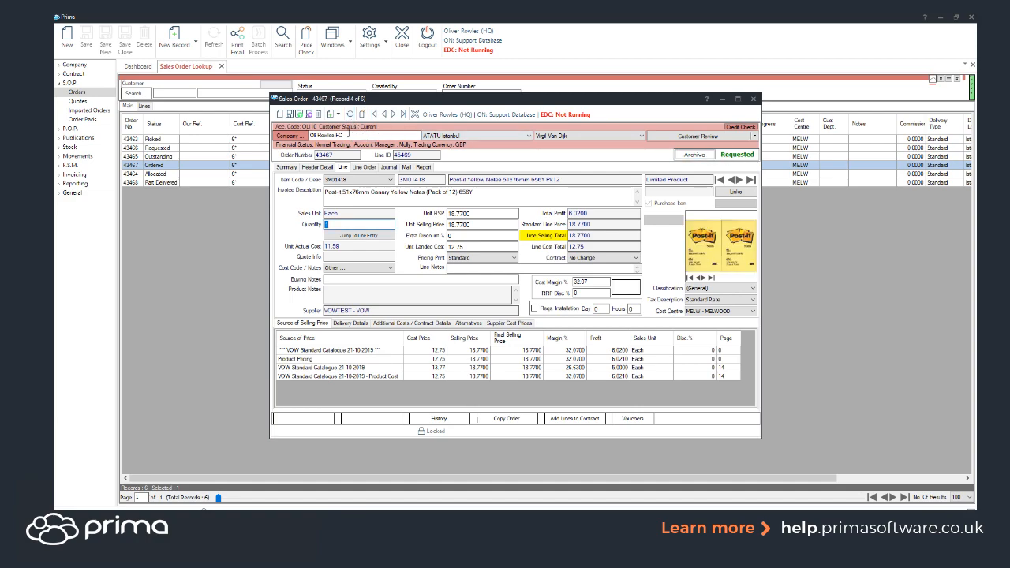
click(319, 113)
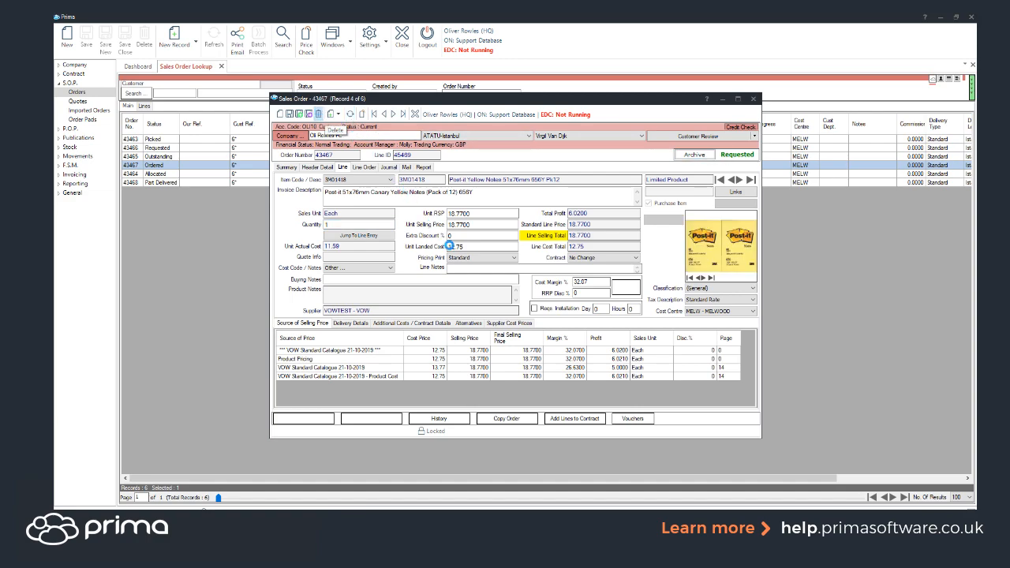
click(521, 301)
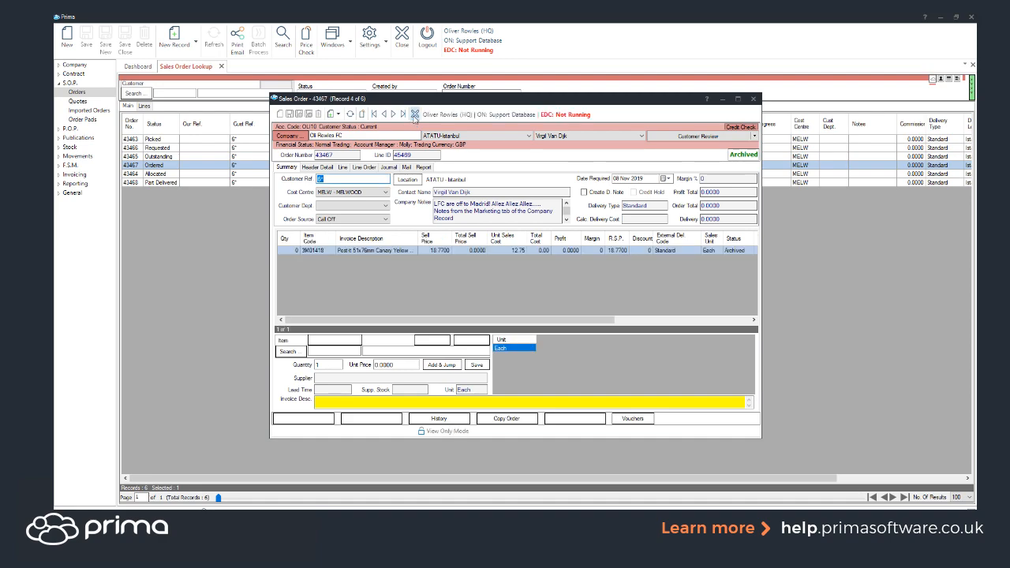
click(415, 116)
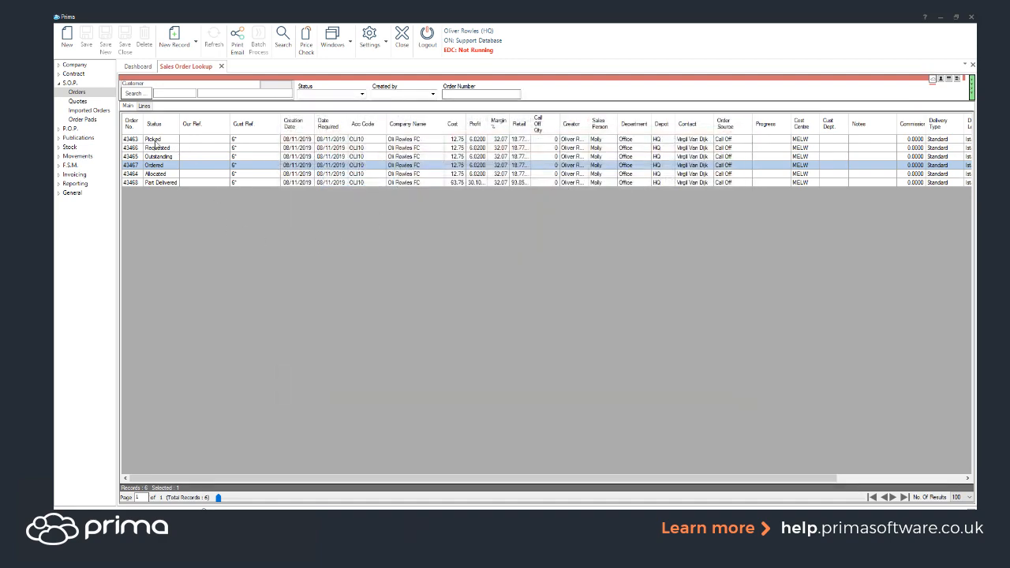
Open the Post-it line of the sales order with Picked status and open the outstanding despatch note from its sales links
click(158, 141)
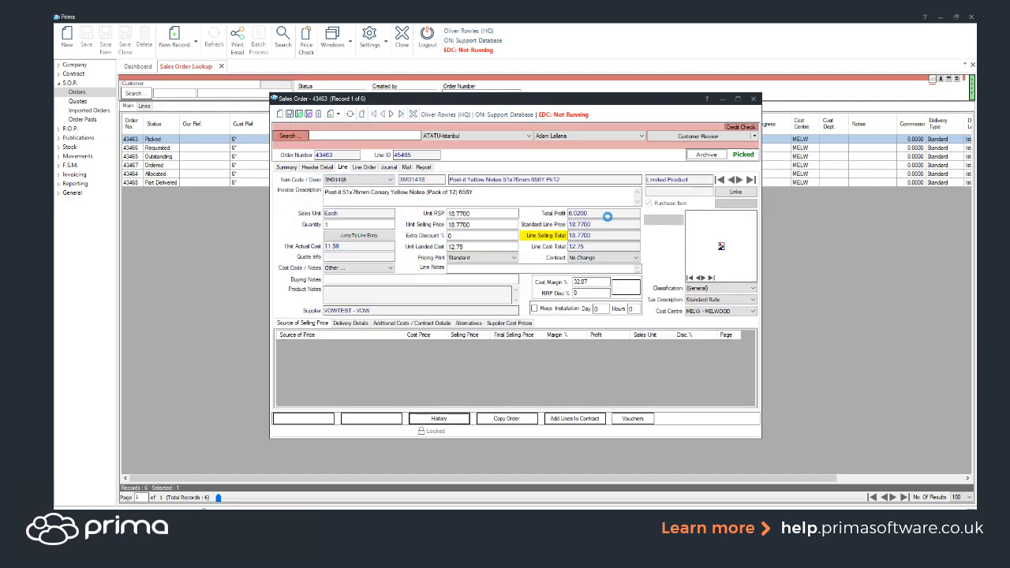
click(730, 192)
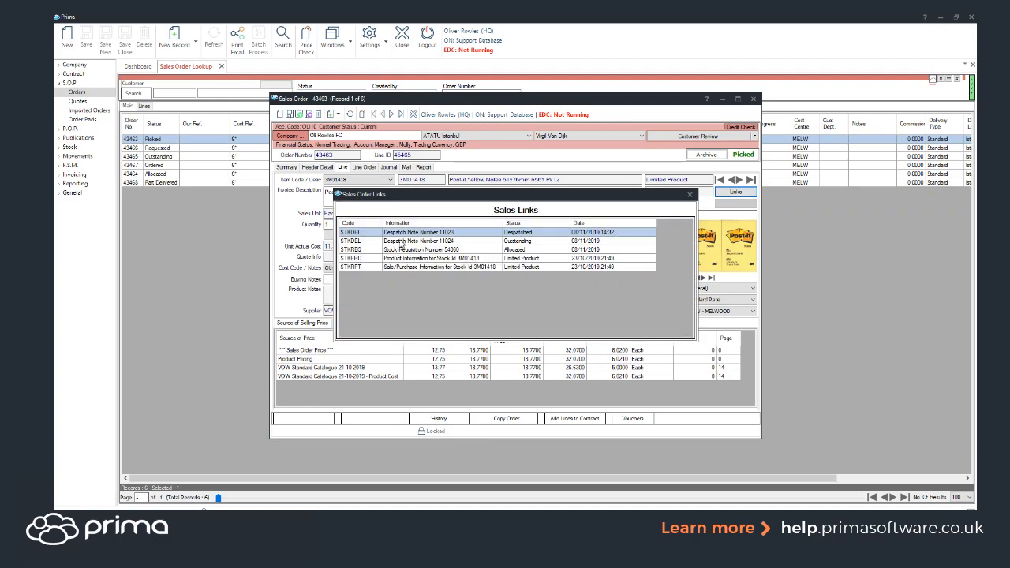
click(400, 240)
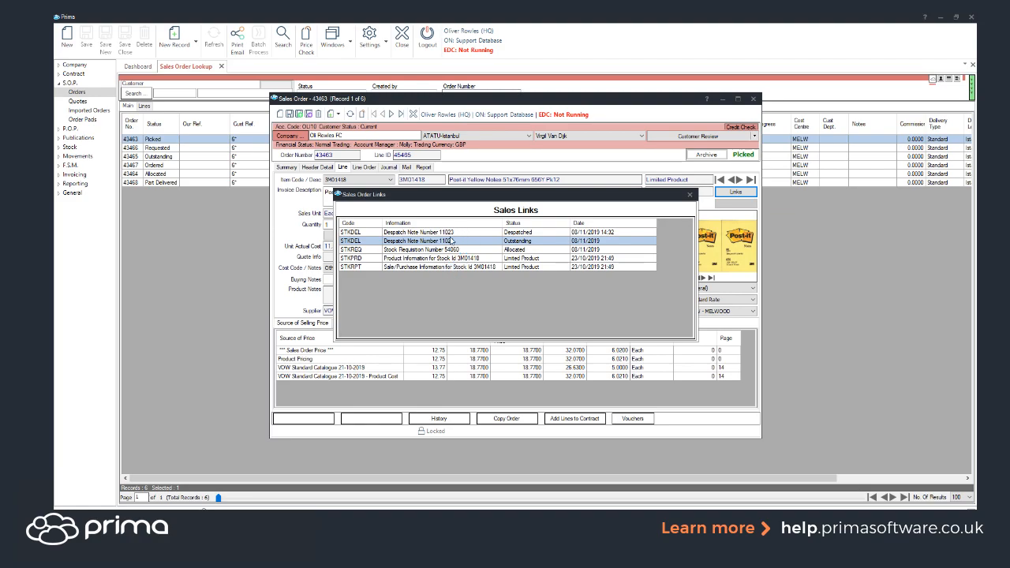
double_click(460, 240)
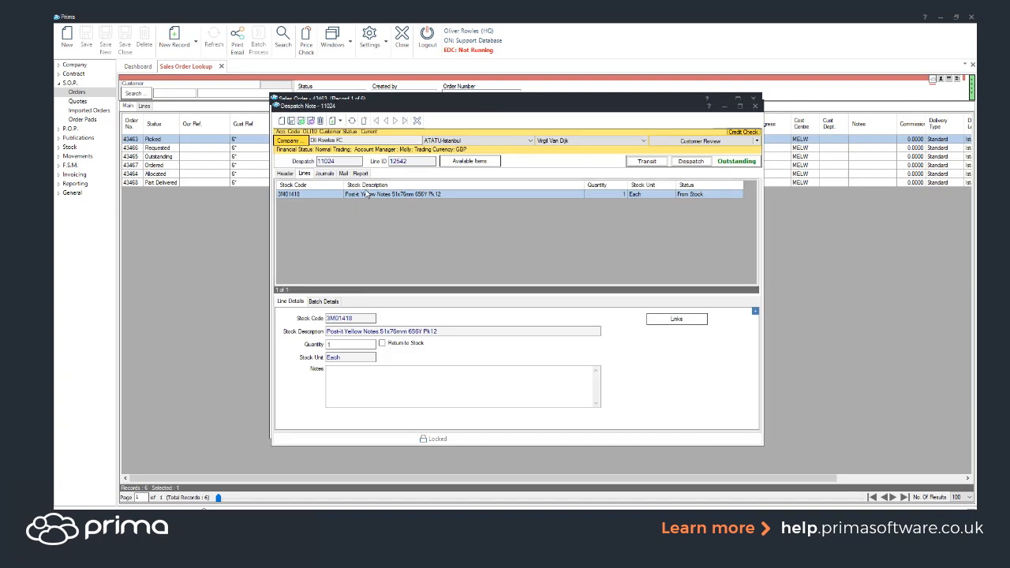
Delete the Post-it line from the despatch note, mark the note as despatched and close it
click(323, 123)
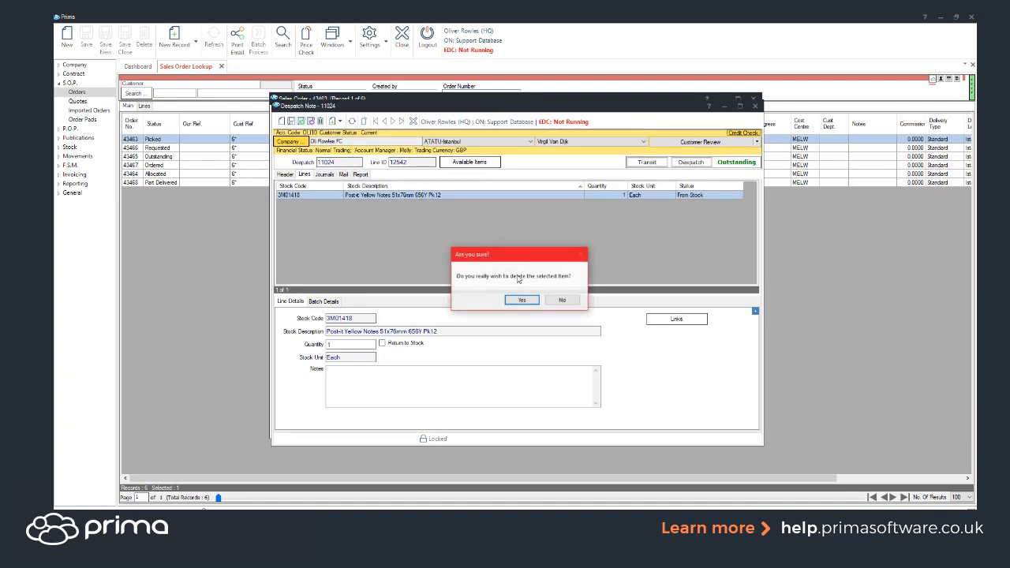
click(517, 301)
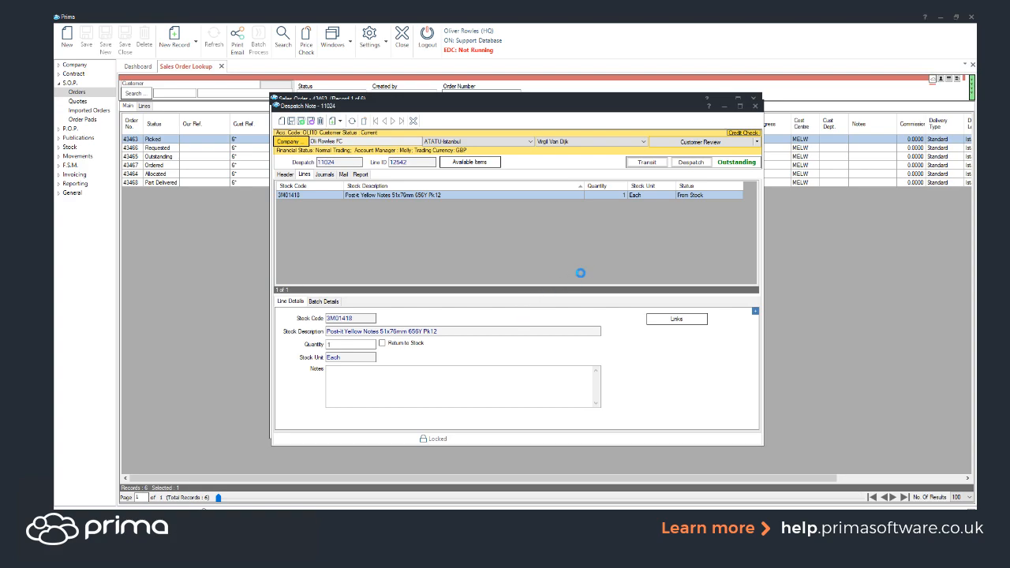
click(693, 165)
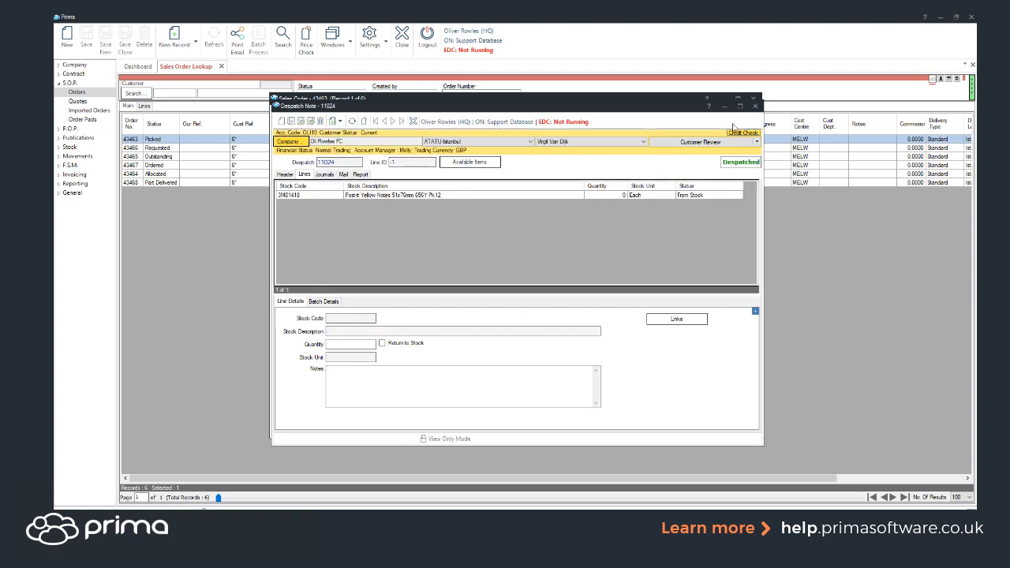
click(755, 106)
Refresh the picked sales order and deallocate the stock from its Post-it line
click(351, 115)
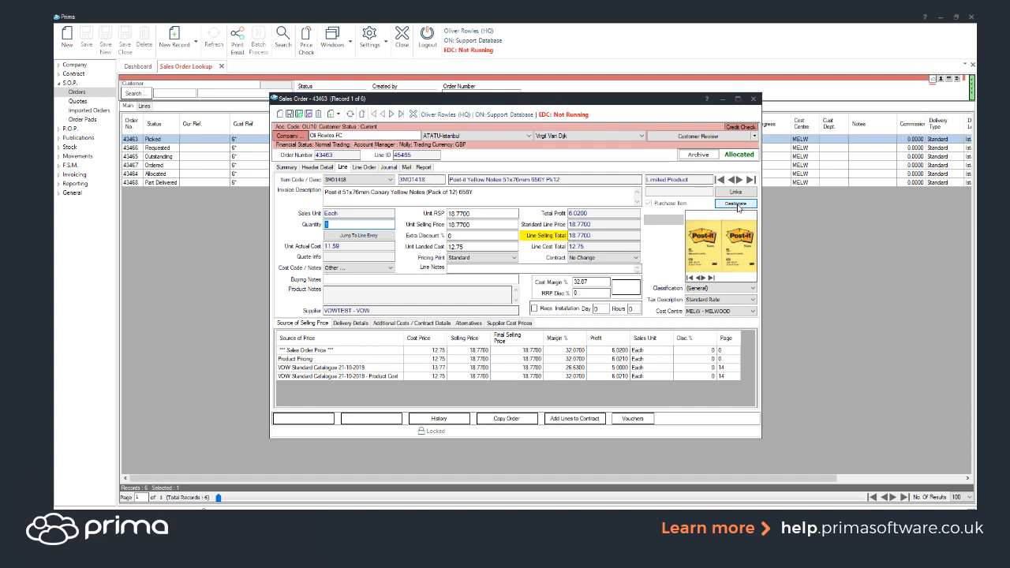
click(738, 207)
click(552, 303)
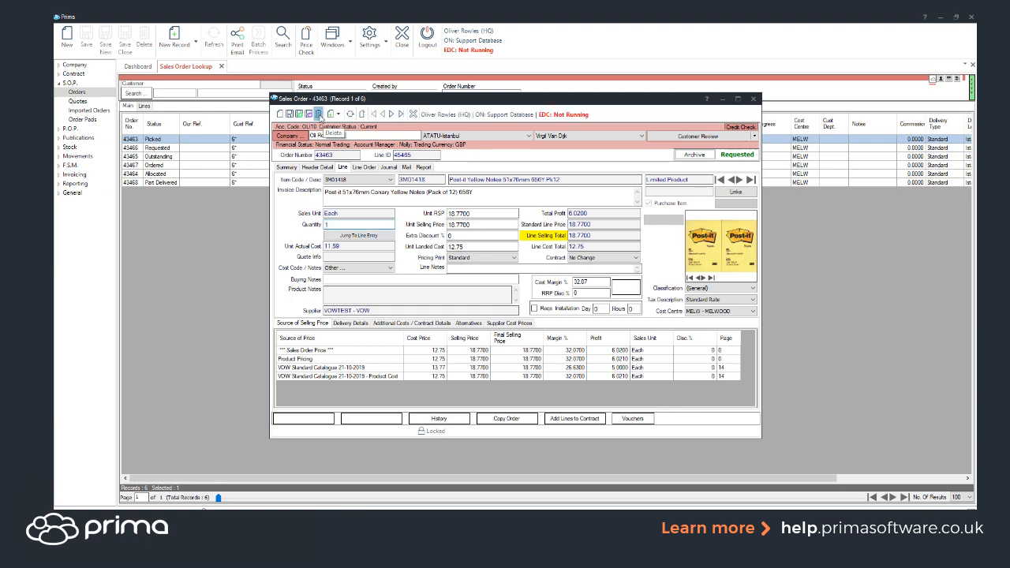
Delete the deallocated Post-it line from the sales order and close the order
click(515, 300)
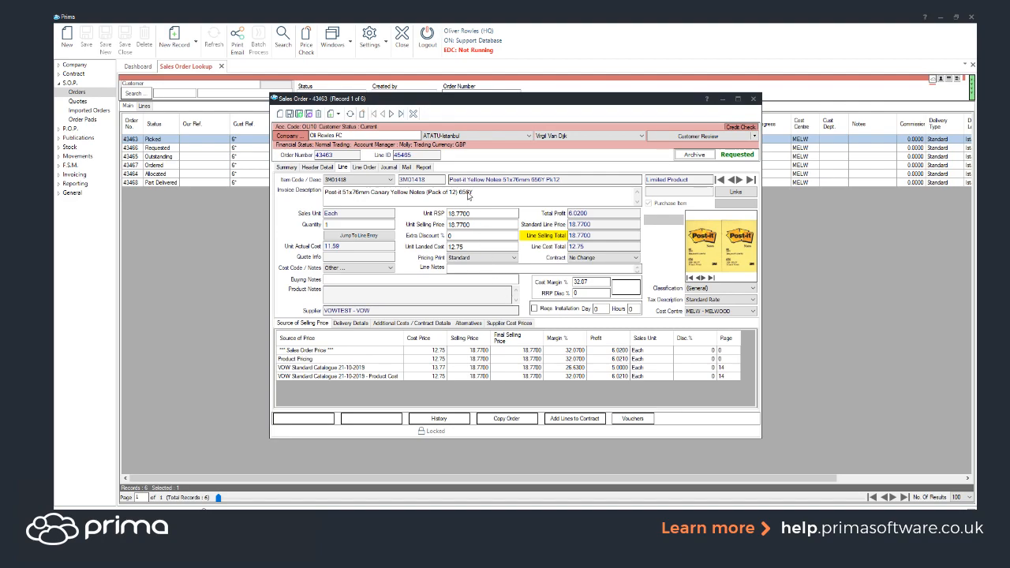
click(413, 114)
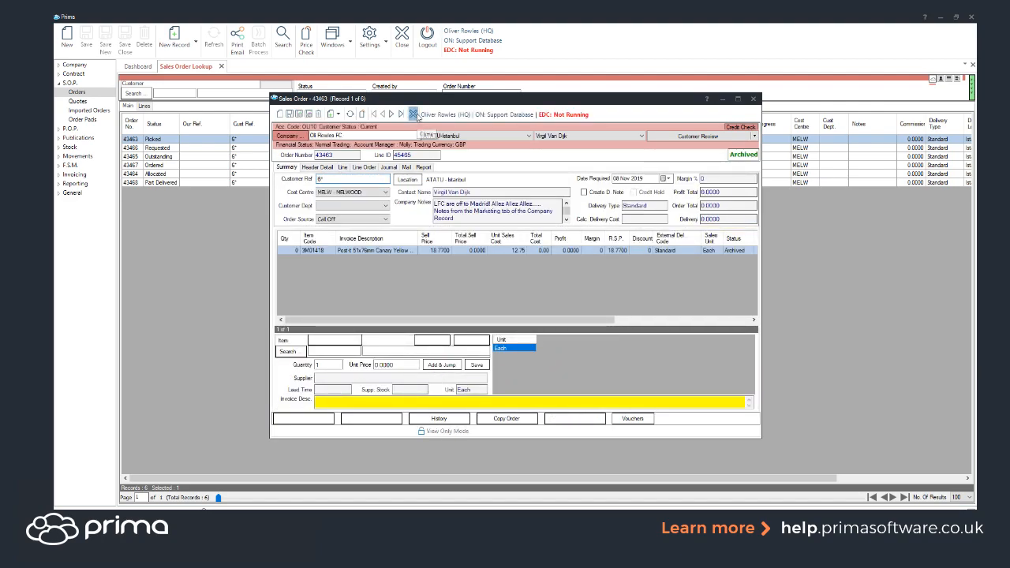
click(413, 115)
Open the Post-it line of the sales order with Part Delivered status and open the quantity in its delivery details for editing
click(179, 183)
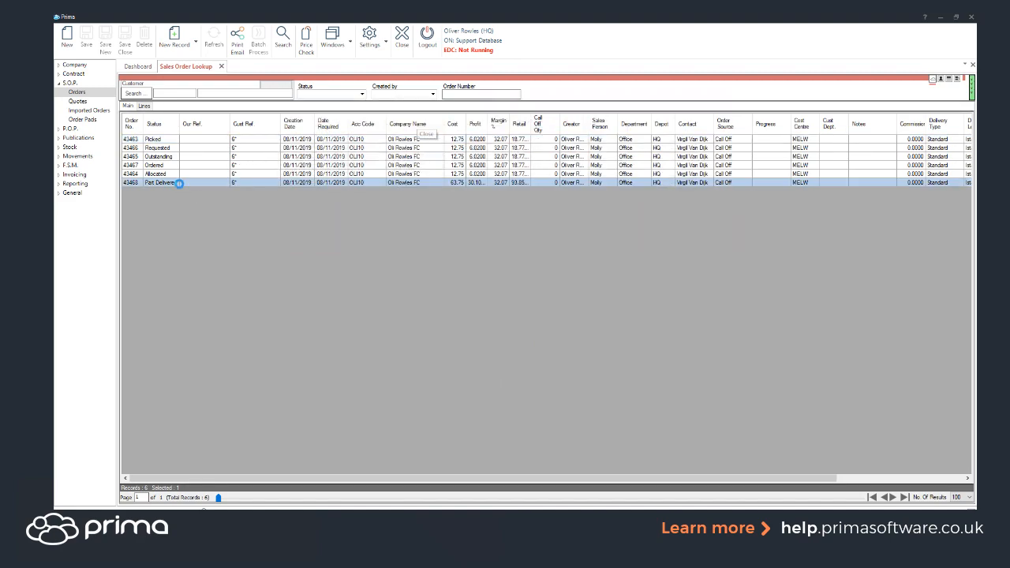
double_click(179, 184)
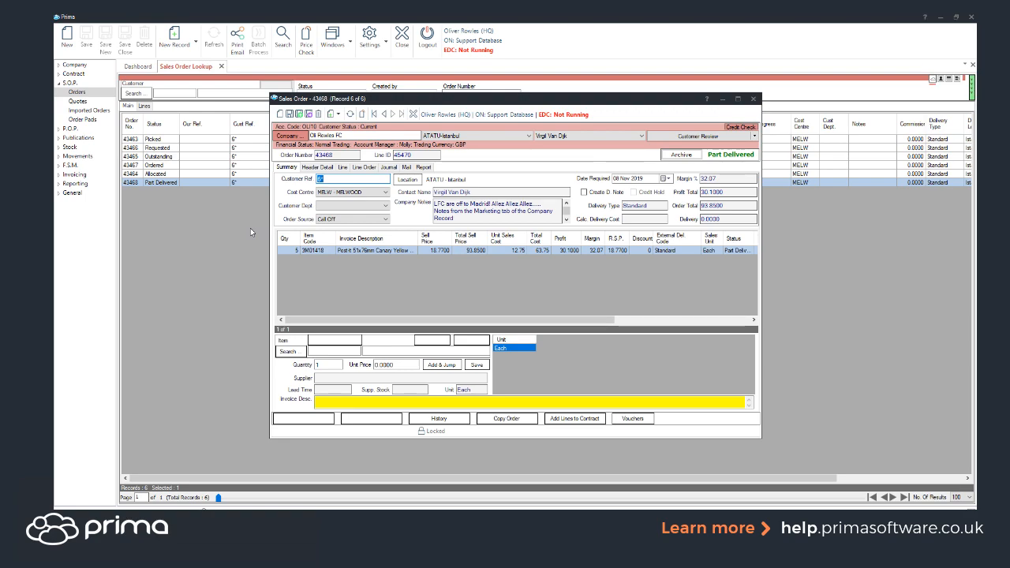
double_click(309, 250)
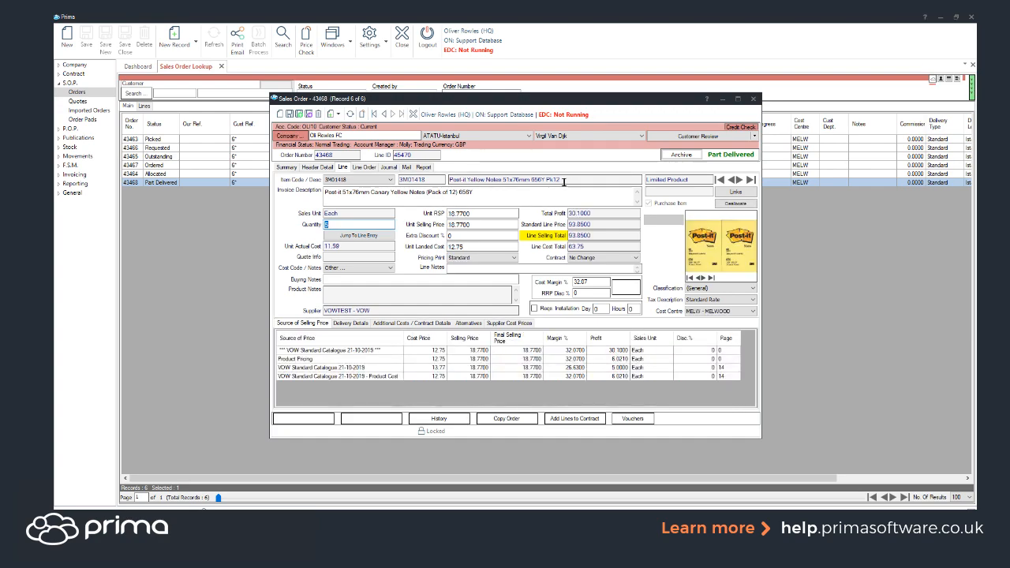
click(349, 324)
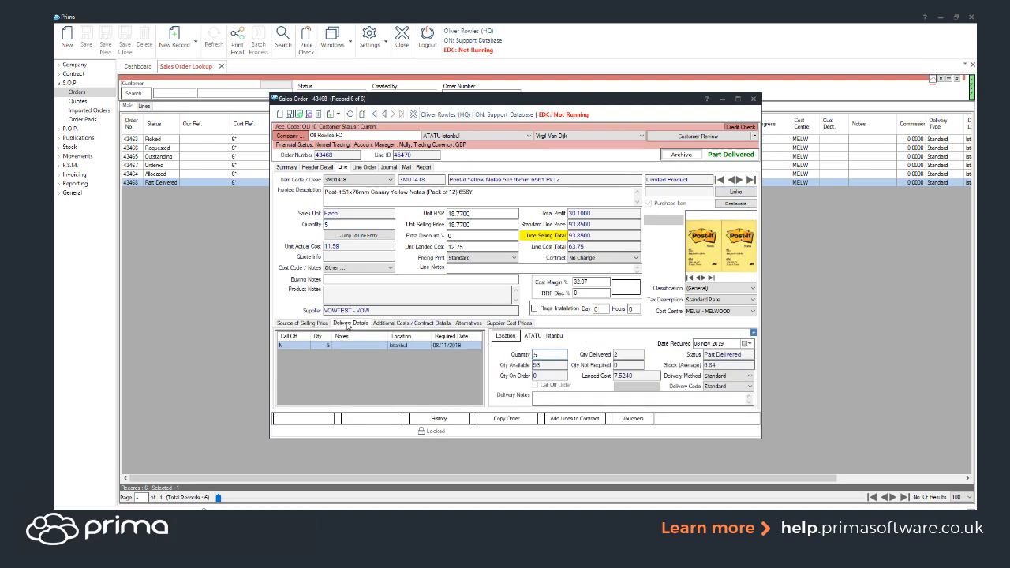
drag(627, 355, 597, 357)
click(622, 354)
click(554, 354)
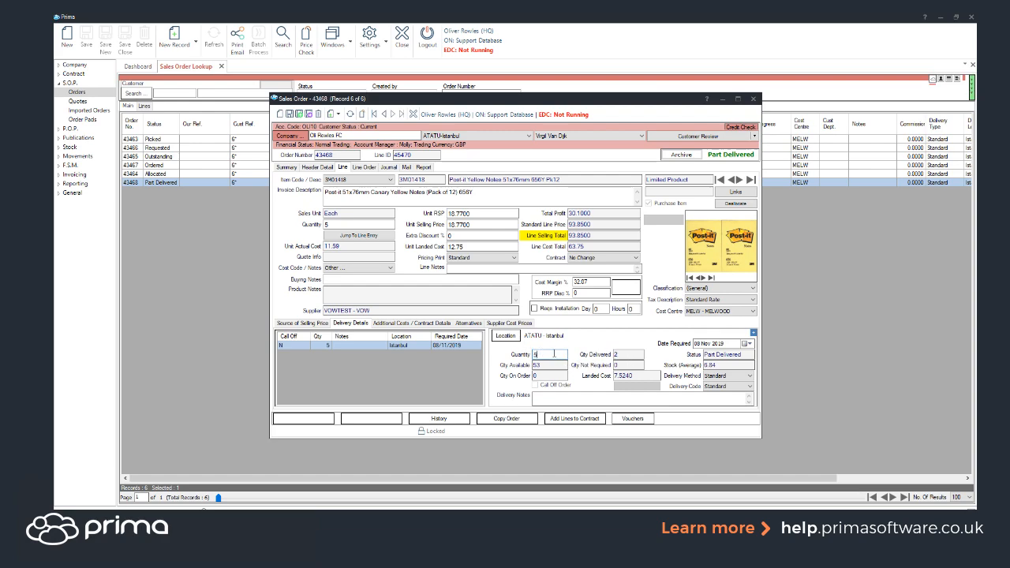